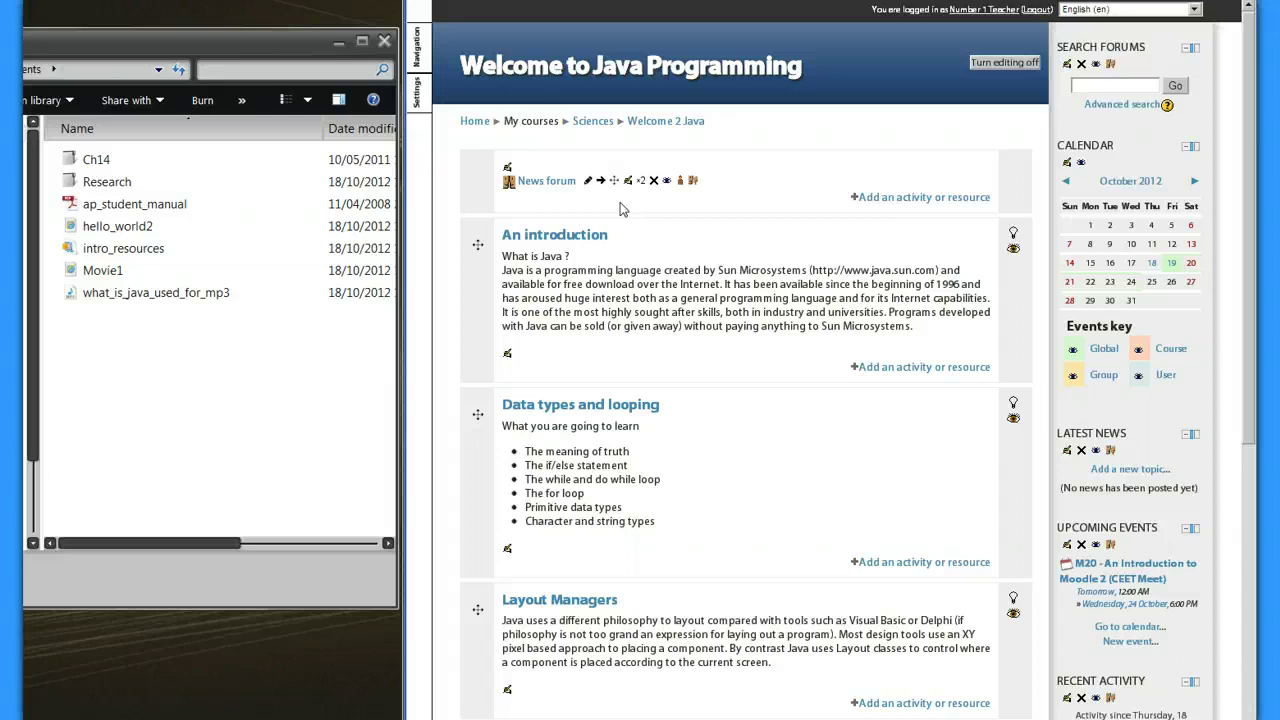
Step: Switch to the WELCOM2JAVA course window and start adding a link to a file or web site in its opening section
click(622, 210)
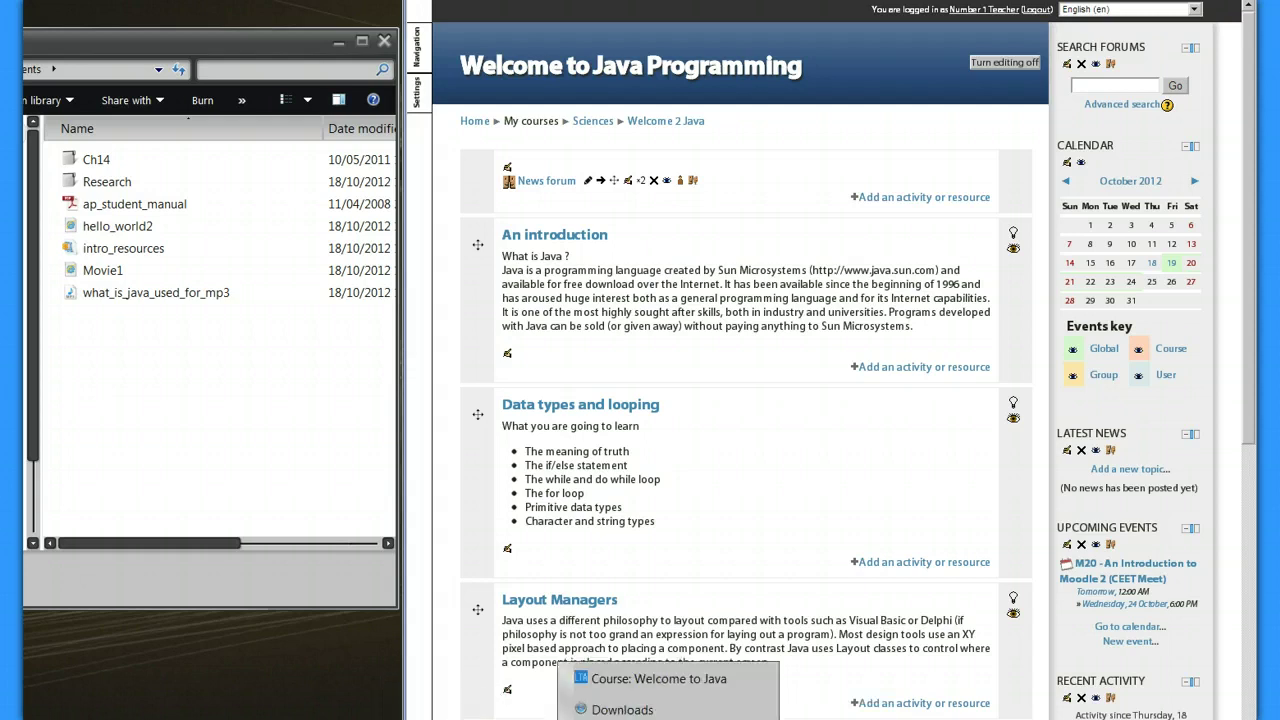
click(658, 679)
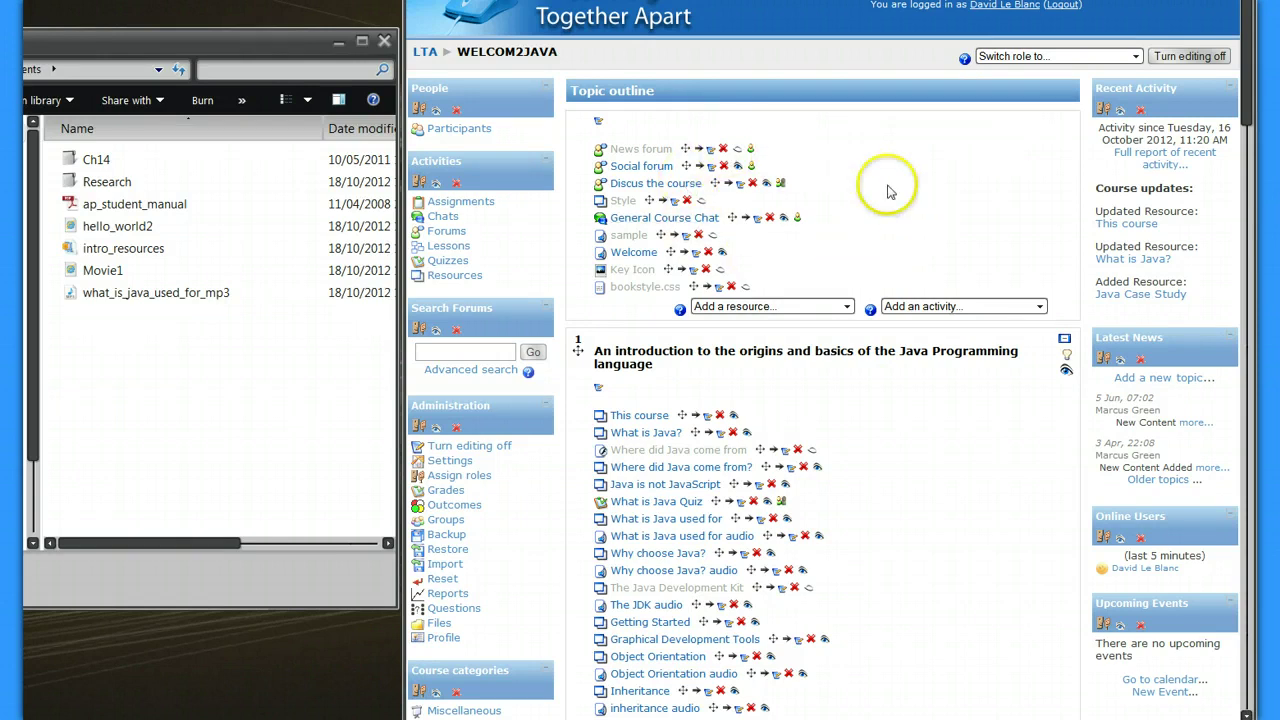
click(818, 307)
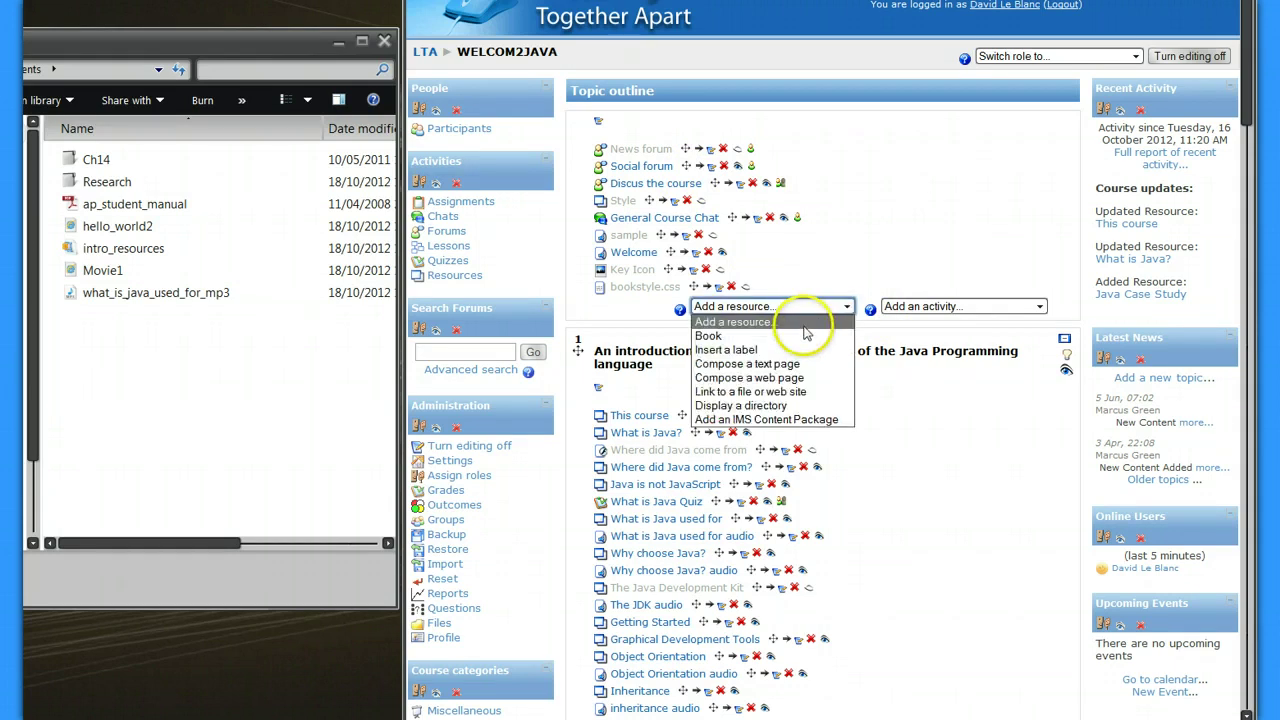
click(772, 392)
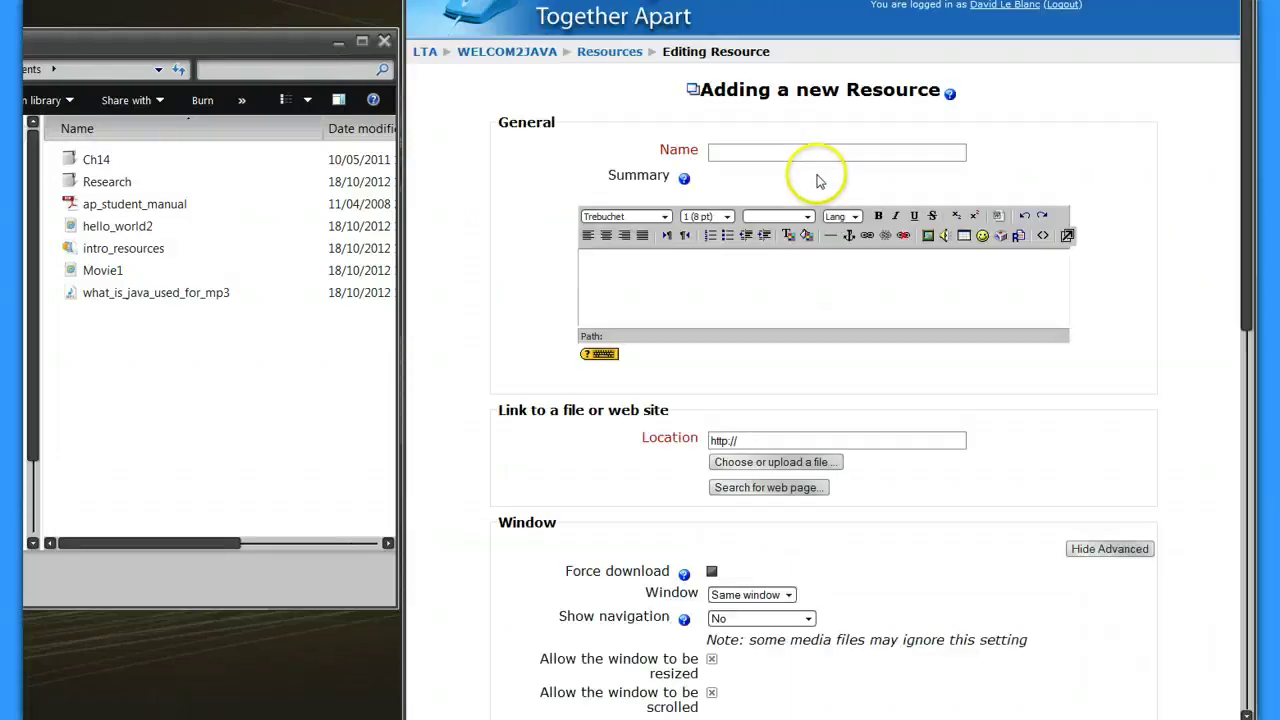
Step: Name the new resource "Student manual" and enter "Student course manual" as its summary
click(763, 151)
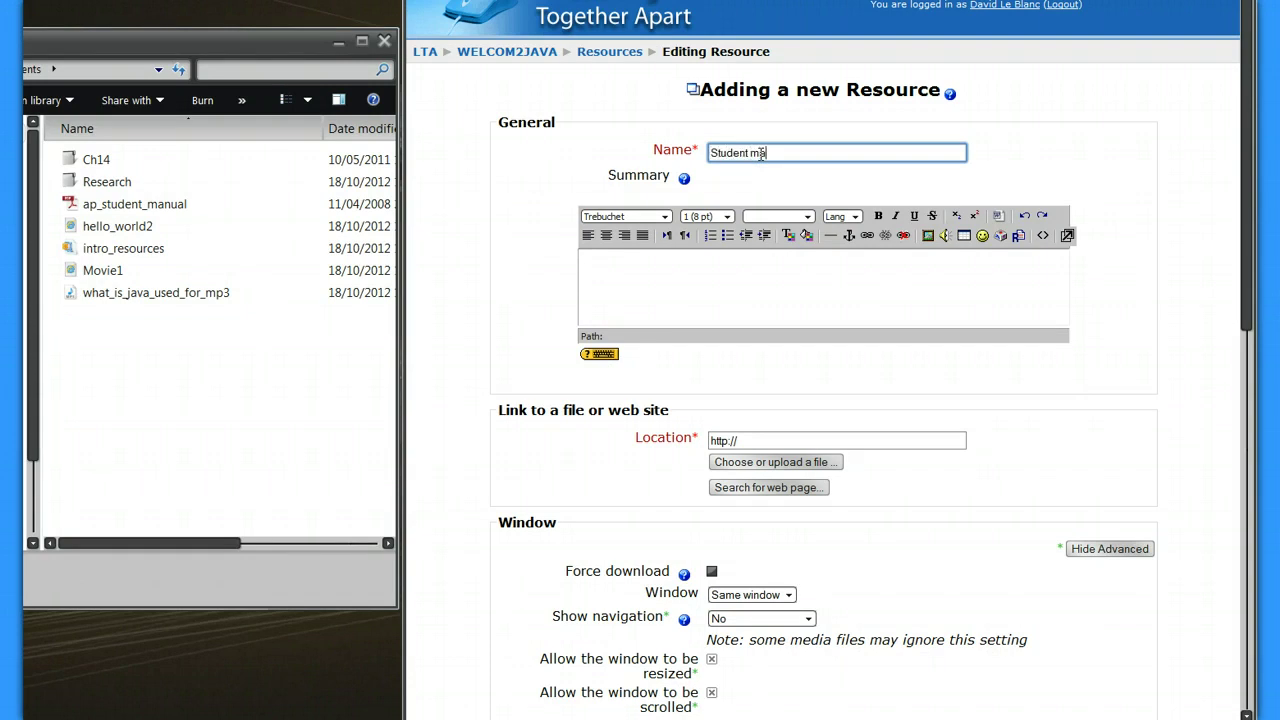
click(778, 314)
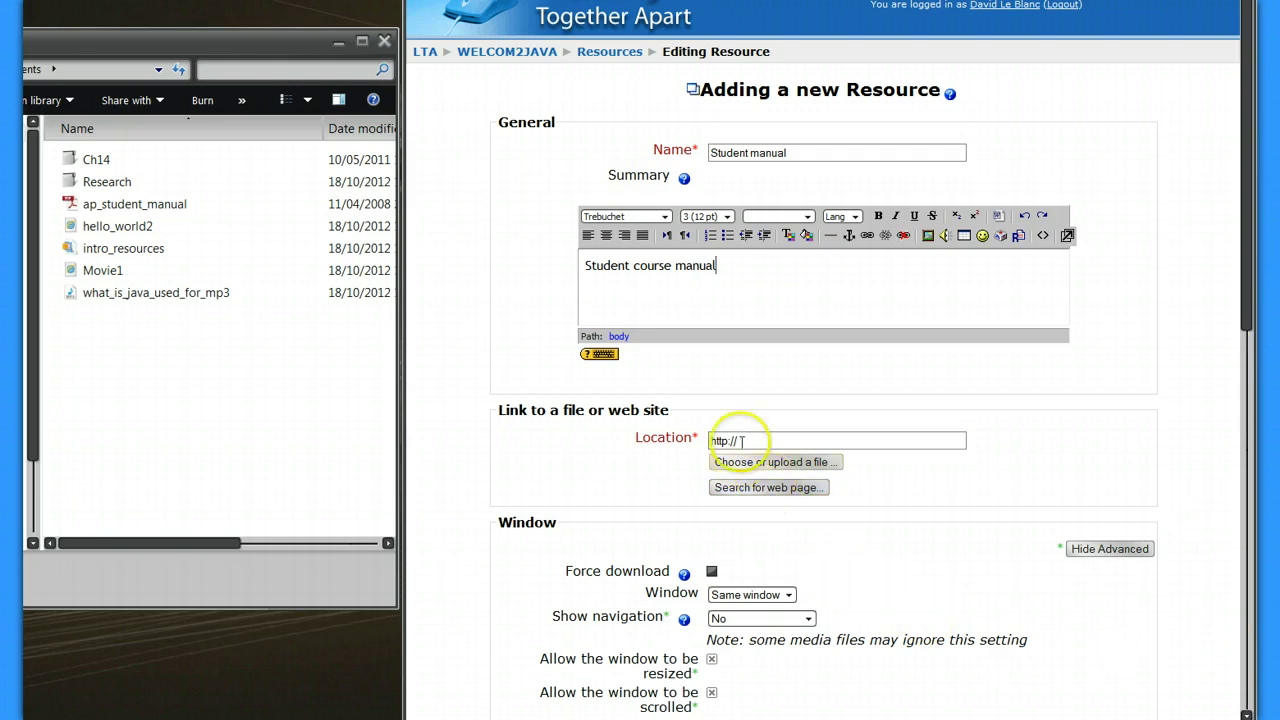
click(764, 437)
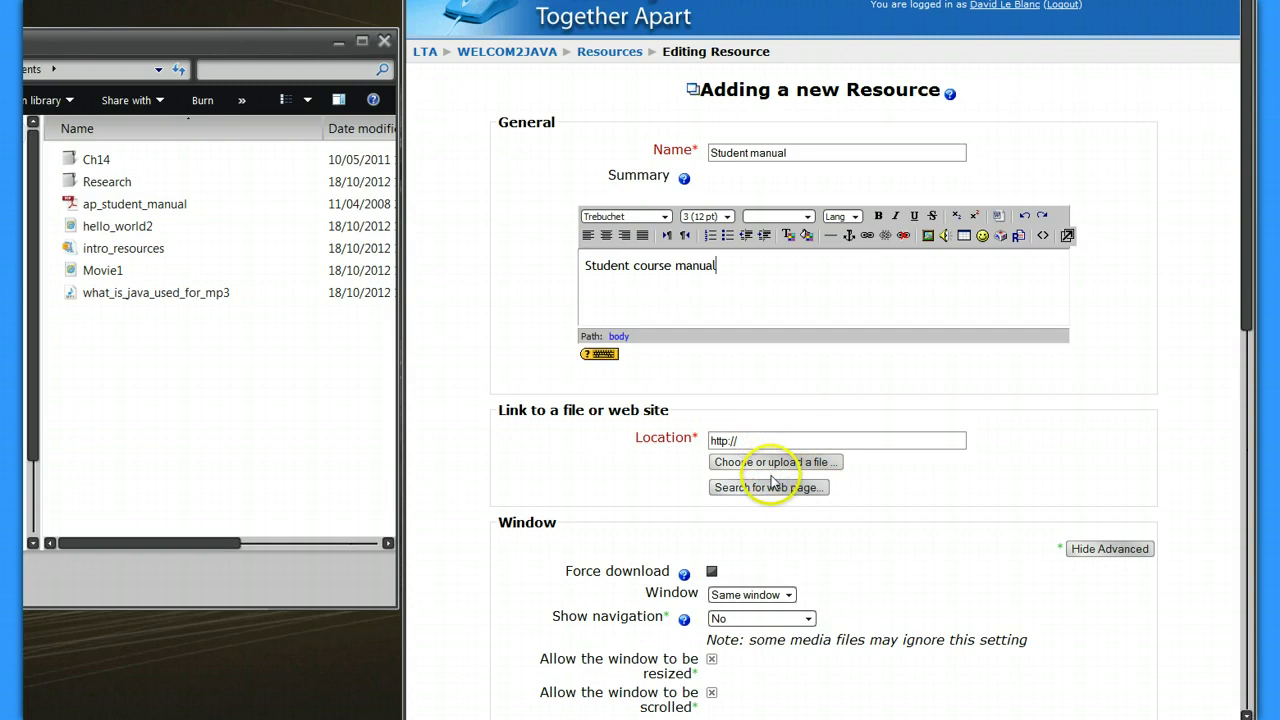
Step: Upload ap_student_manual.pdf from the documents folder to the course files and choose it as the resource's location
click(773, 462)
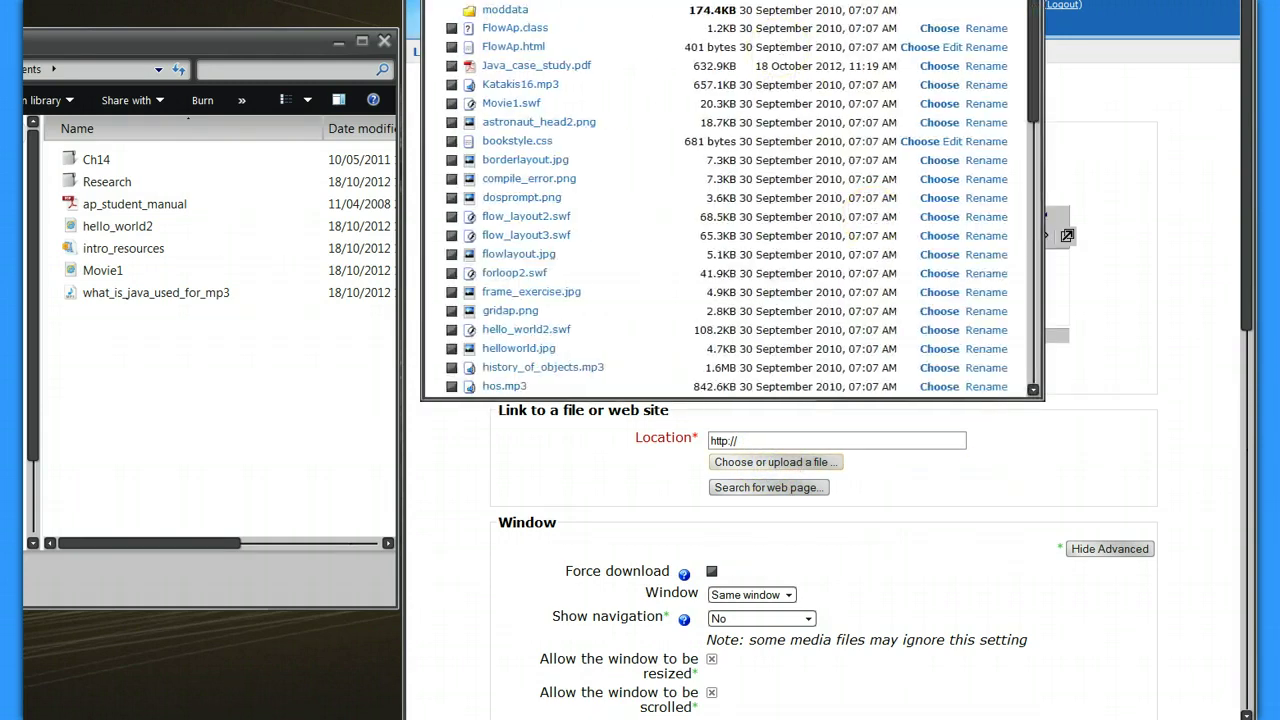
drag(666, 0, 681, 52)
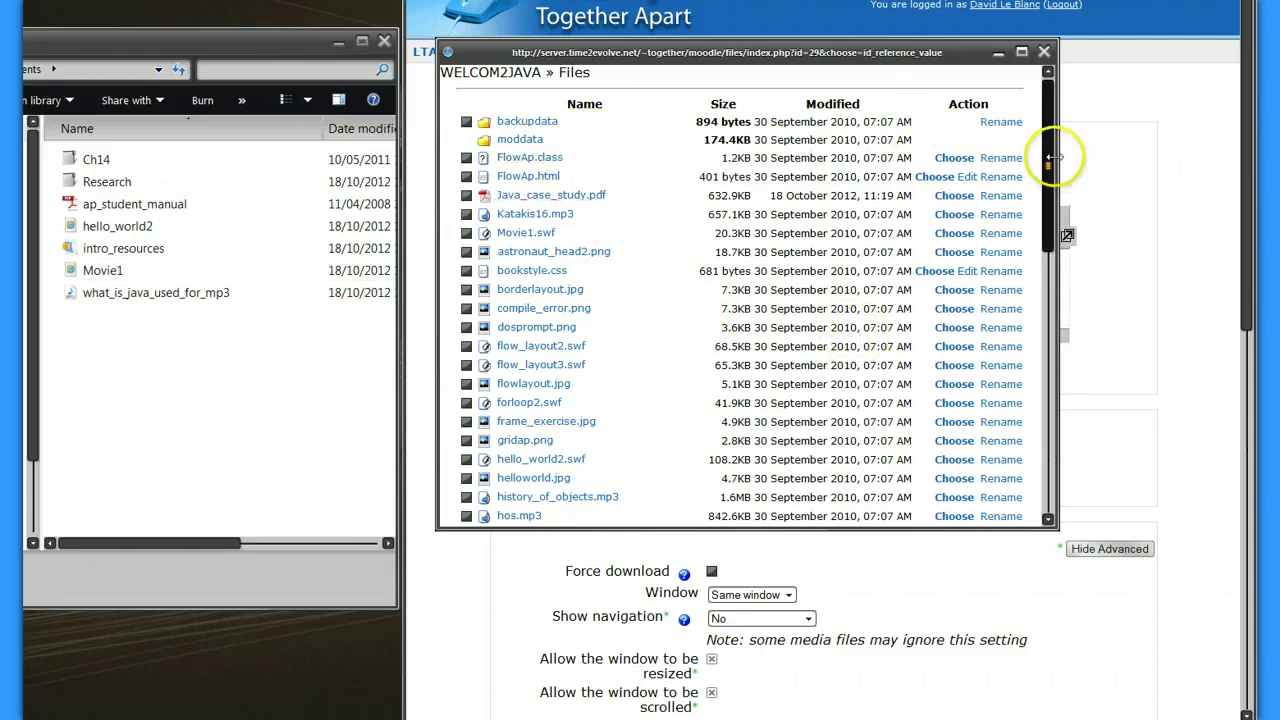
drag(1048, 163, 1041, 428)
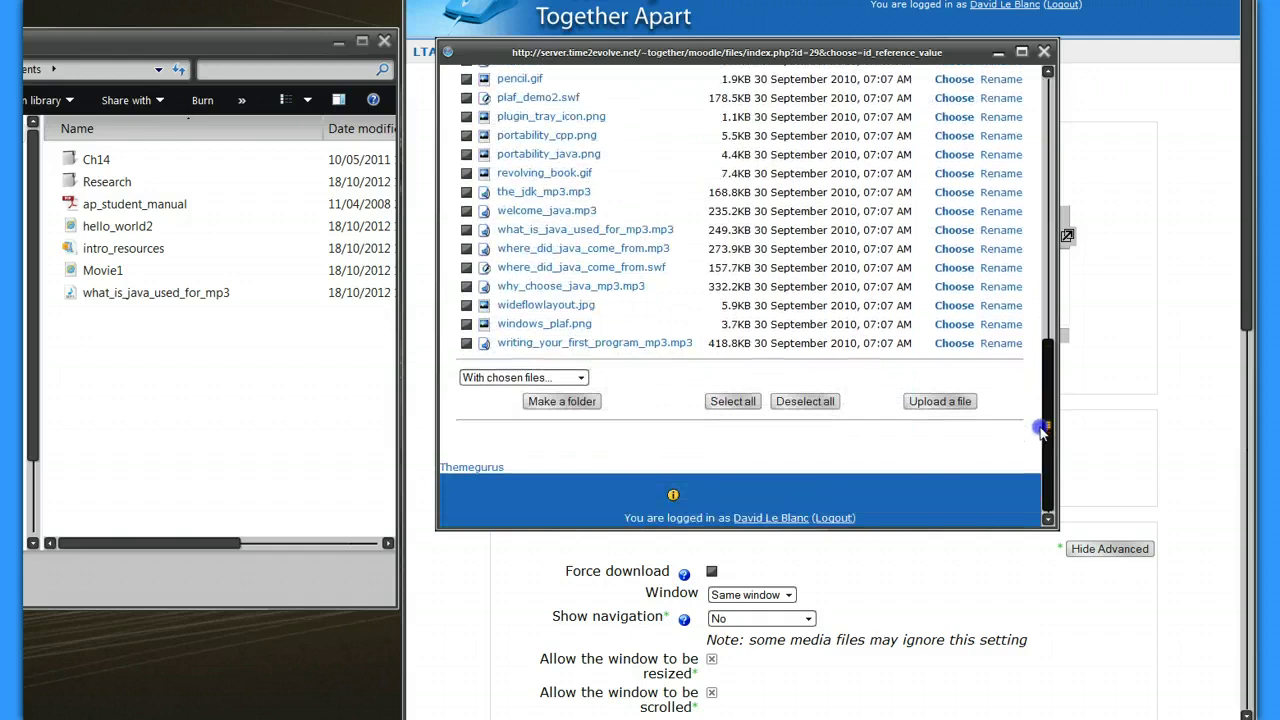
click(937, 402)
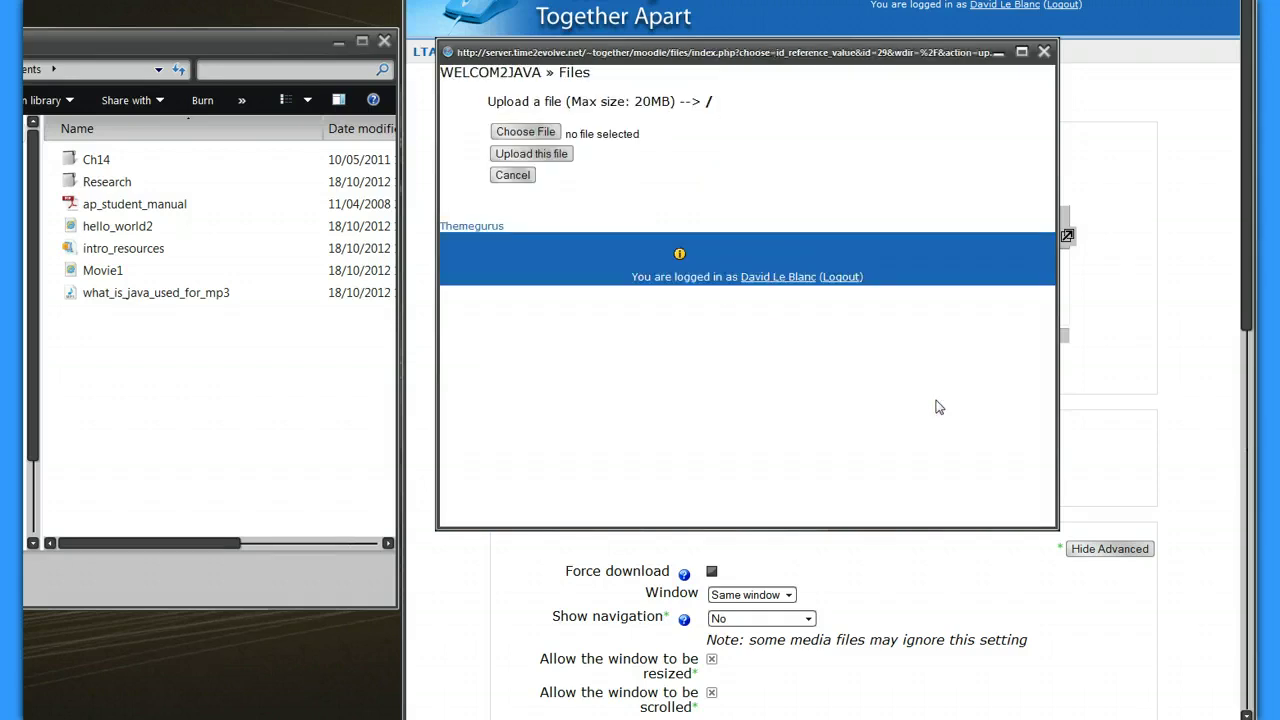
click(510, 135)
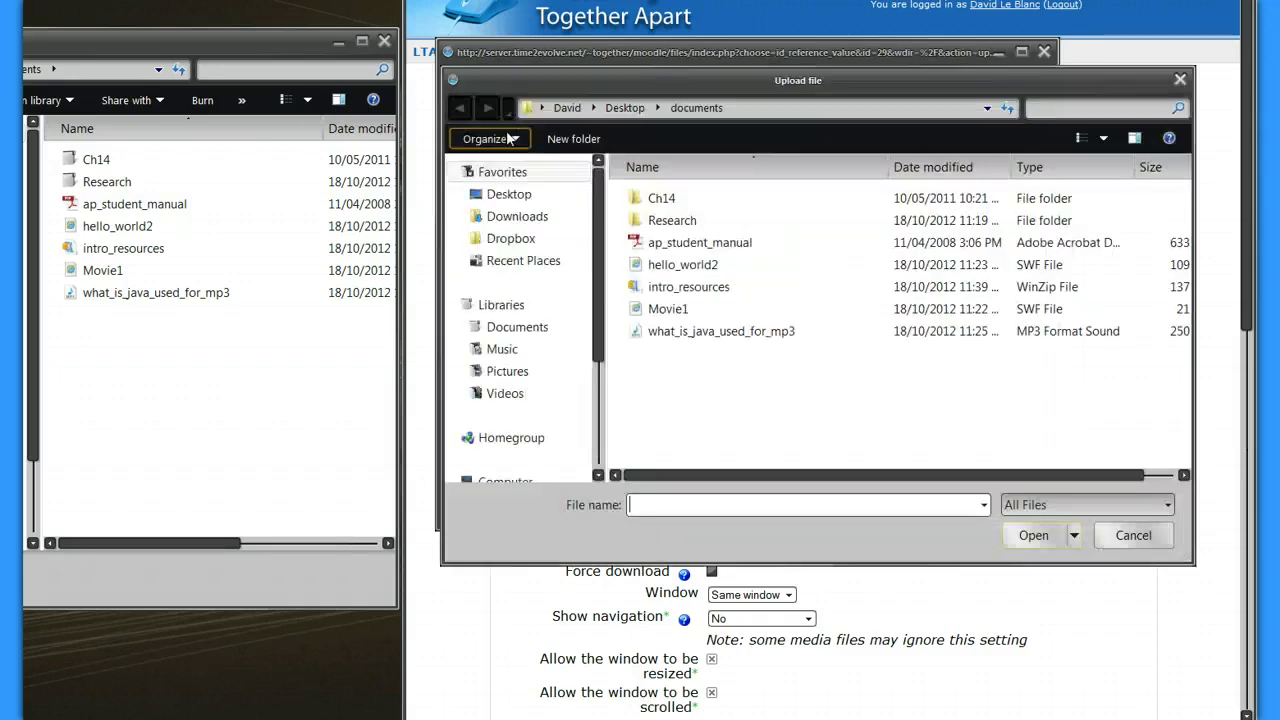
click(663, 246)
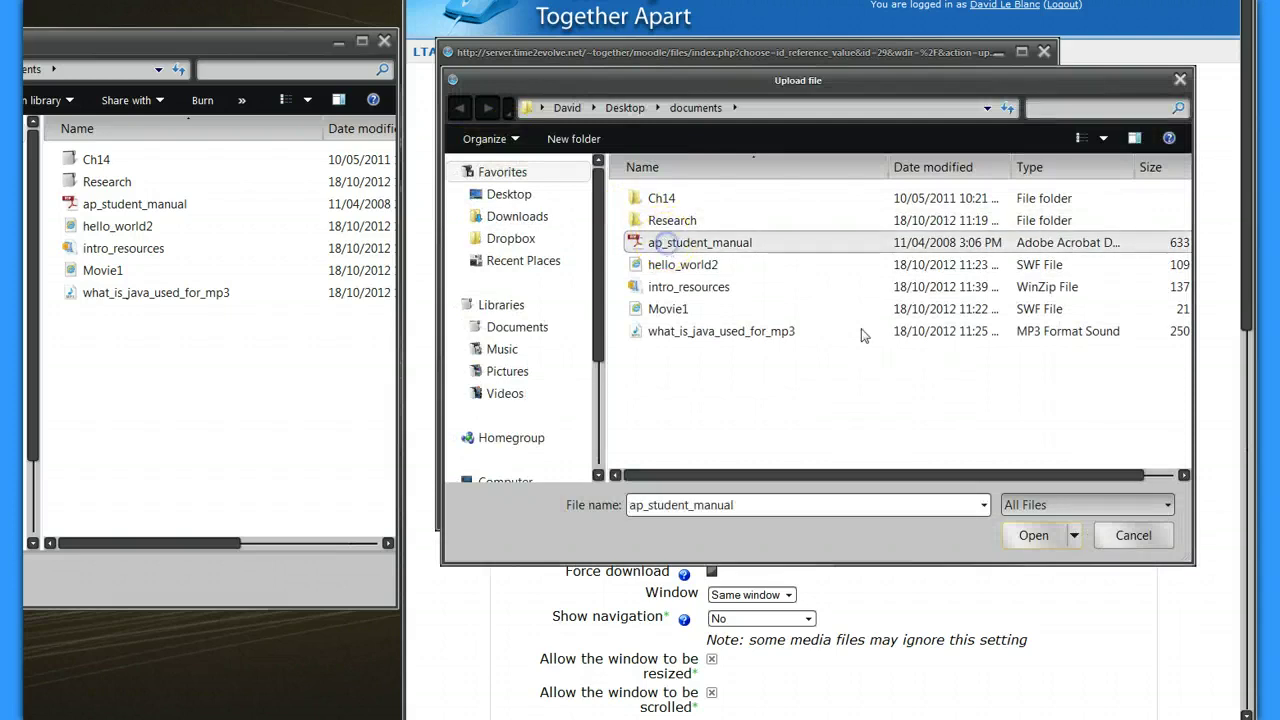
click(1032, 536)
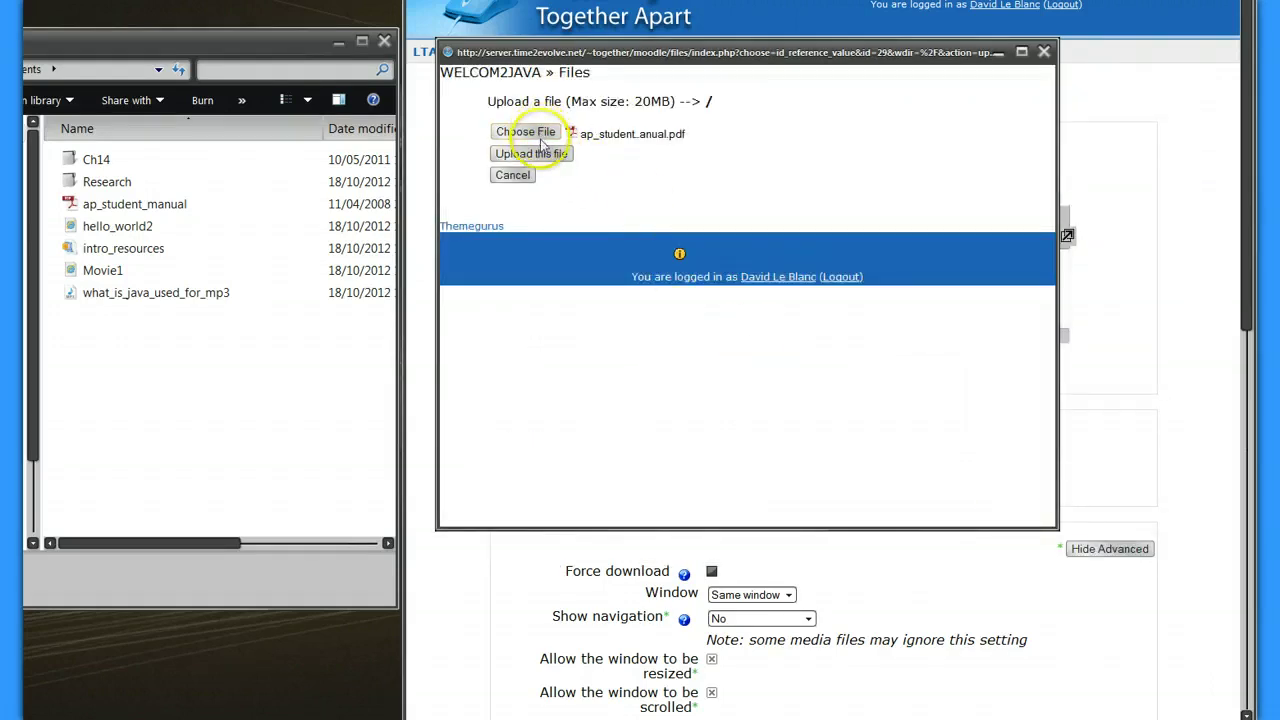
click(566, 155)
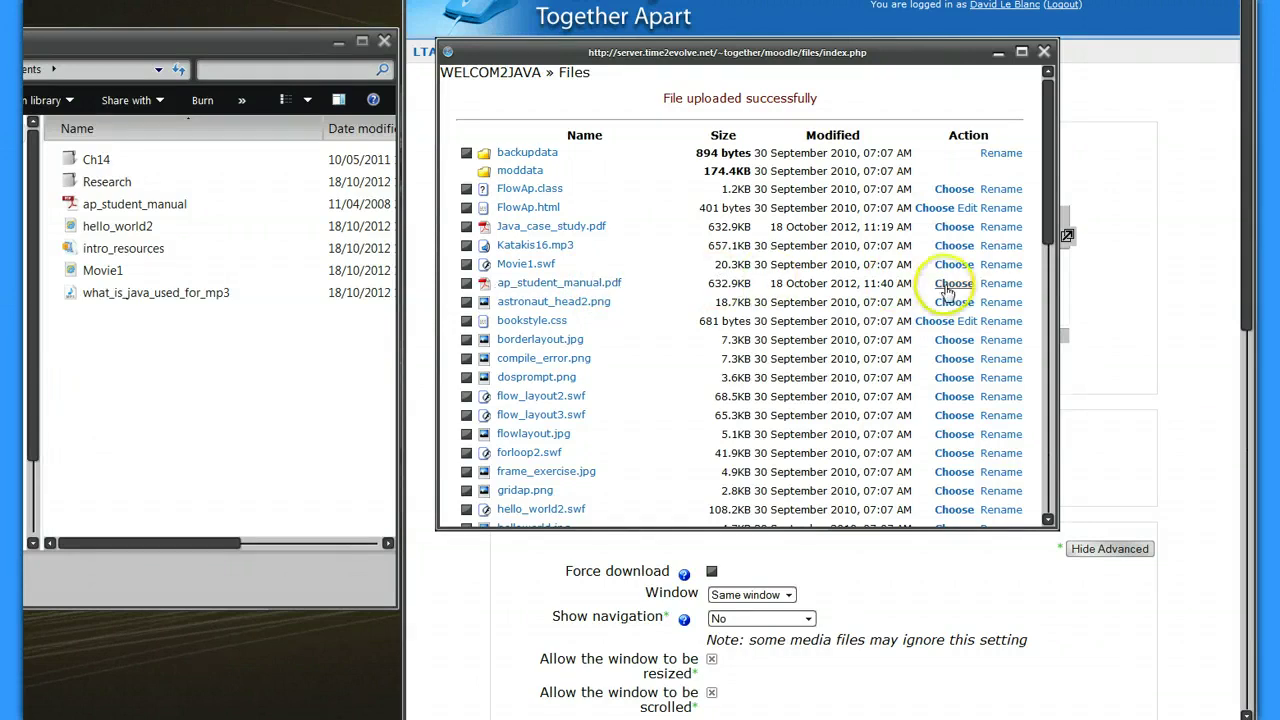
click(948, 286)
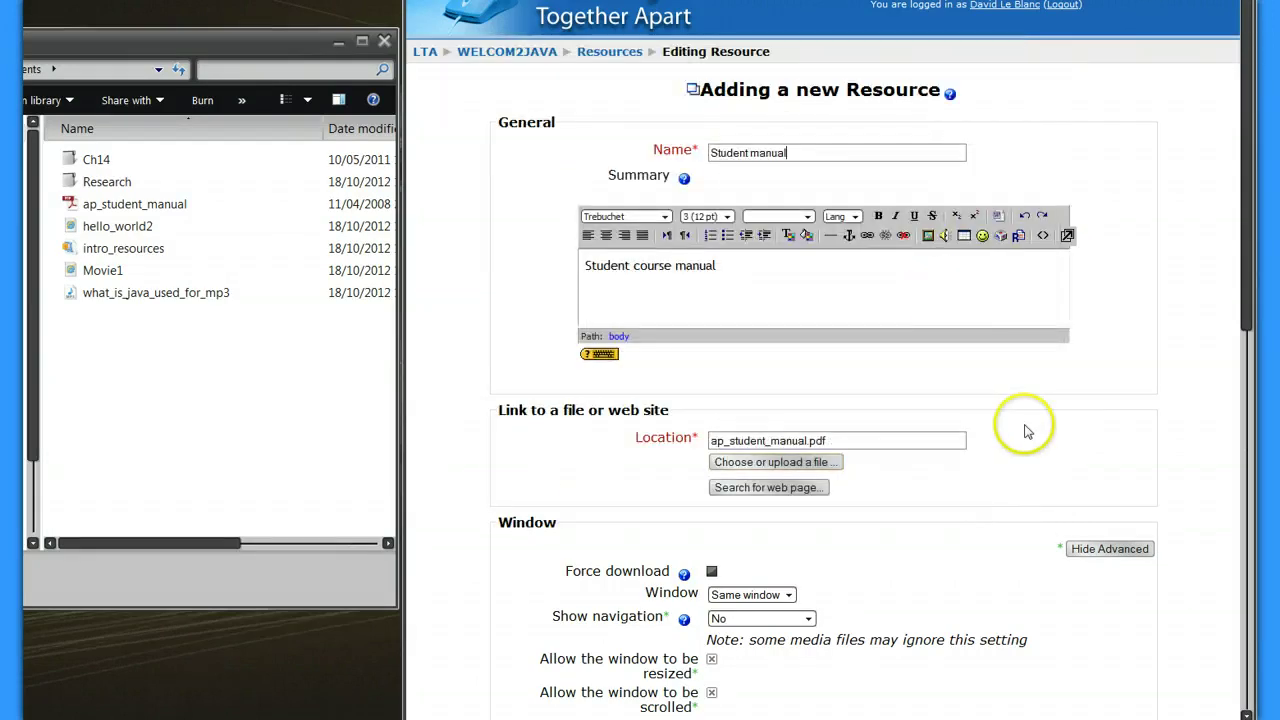
Step: Set the Student manual resource to open in a new window, then save it and return to the course
scroll(1027, 432, down, 5)
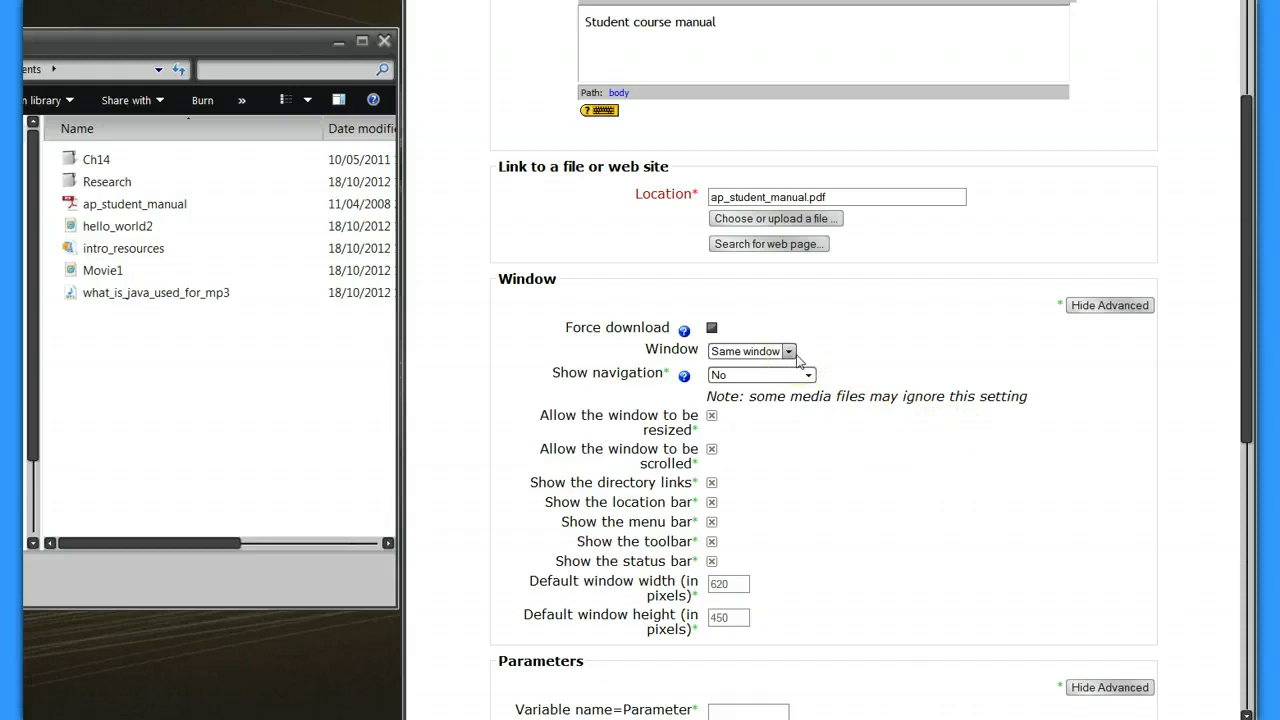
click(786, 352)
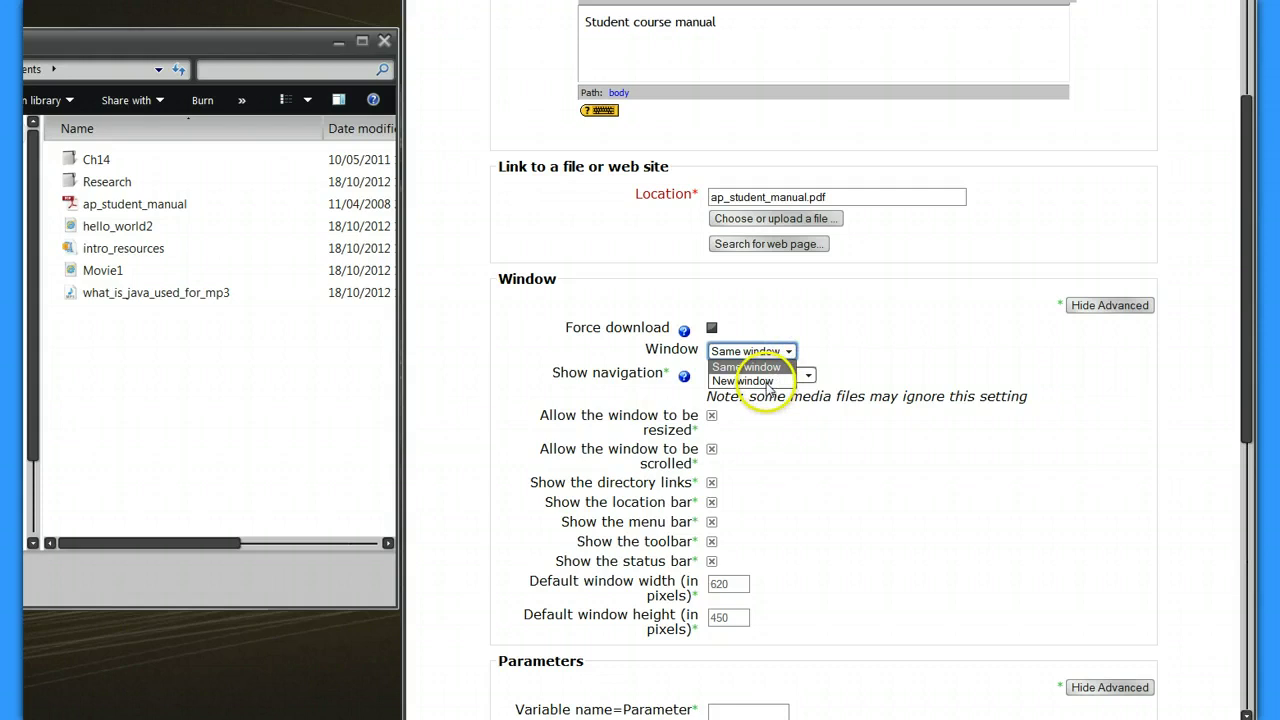
click(767, 382)
scroll(885, 415, down, 3)
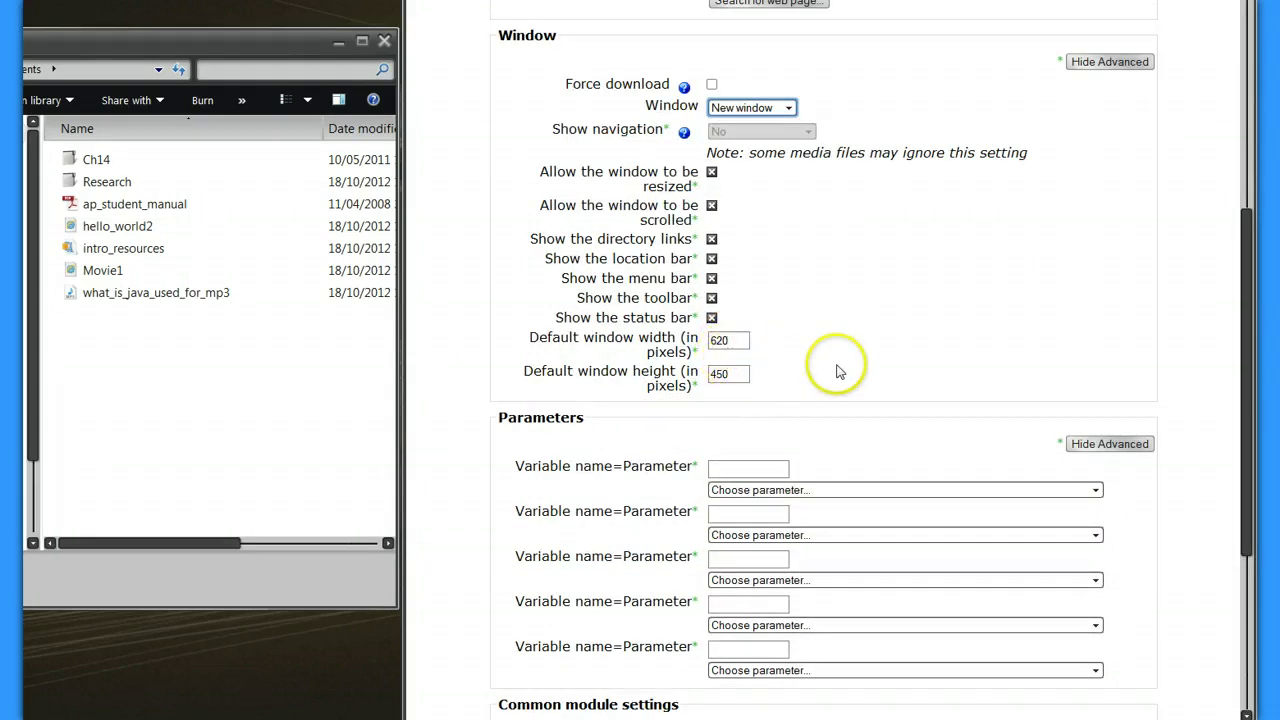
scroll(815, 370, down, 4)
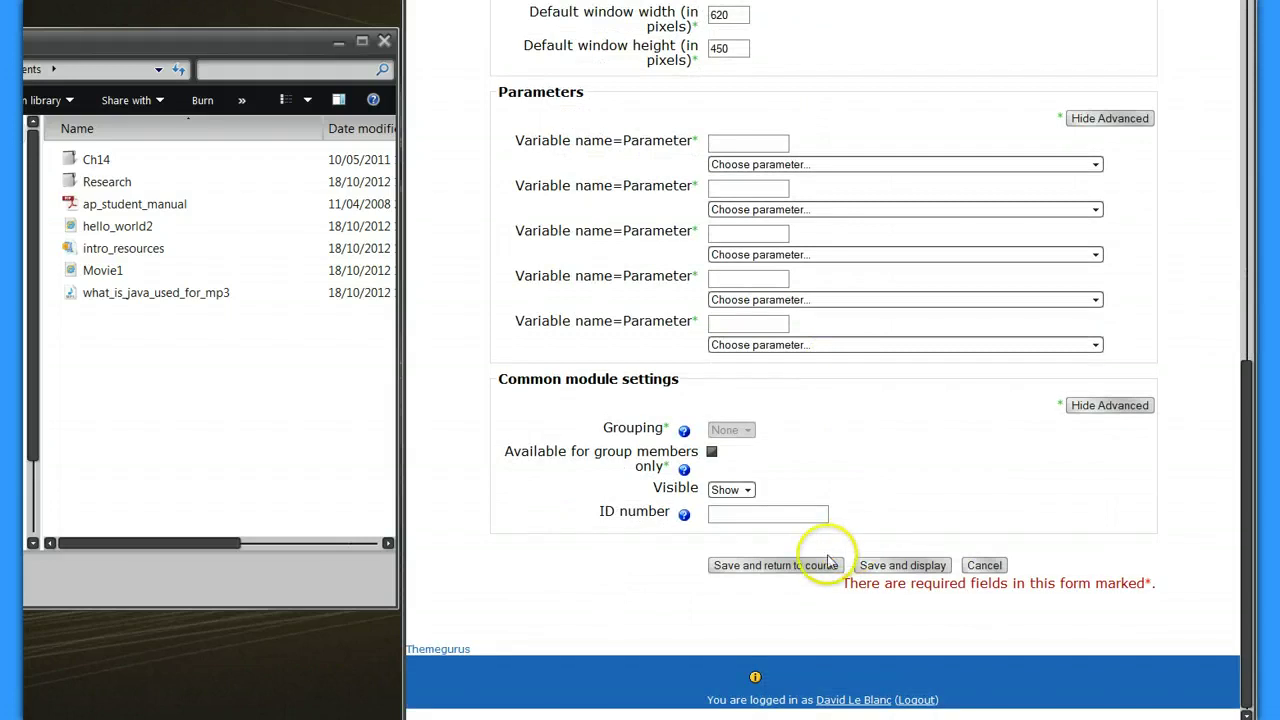
click(820, 566)
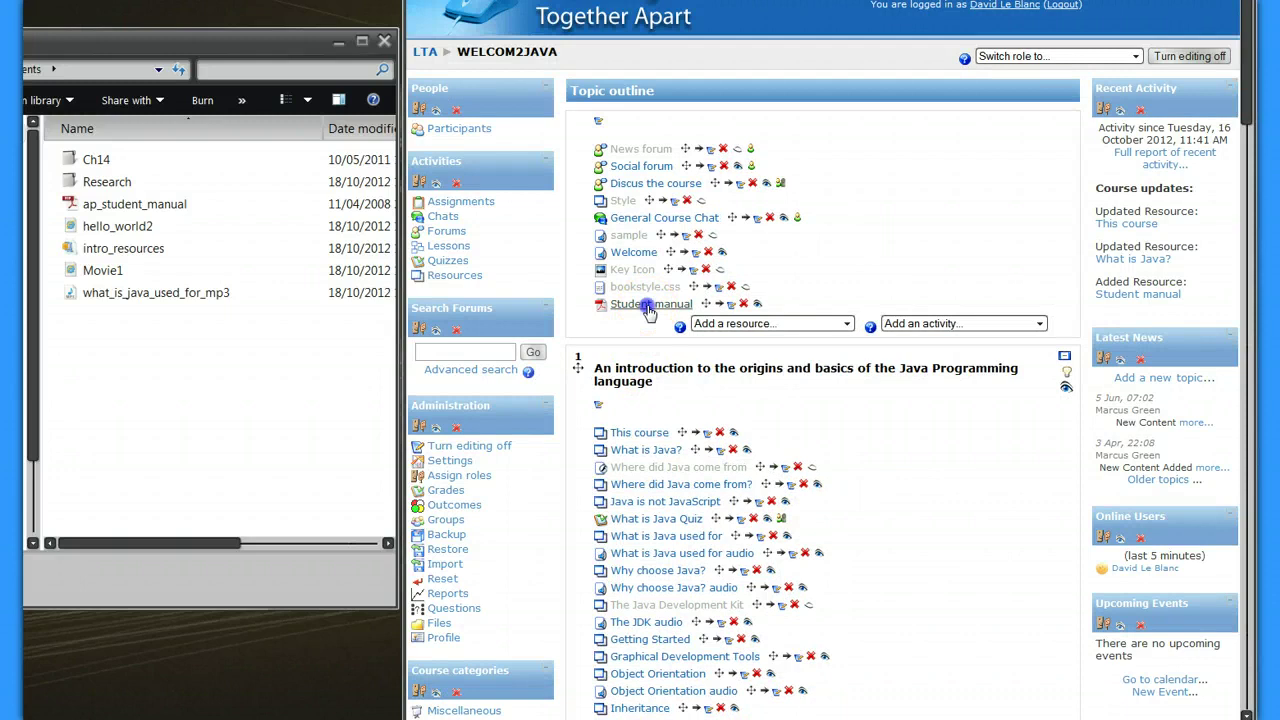
Step: View the Student manual resource from the course page and close its window
click(645, 305)
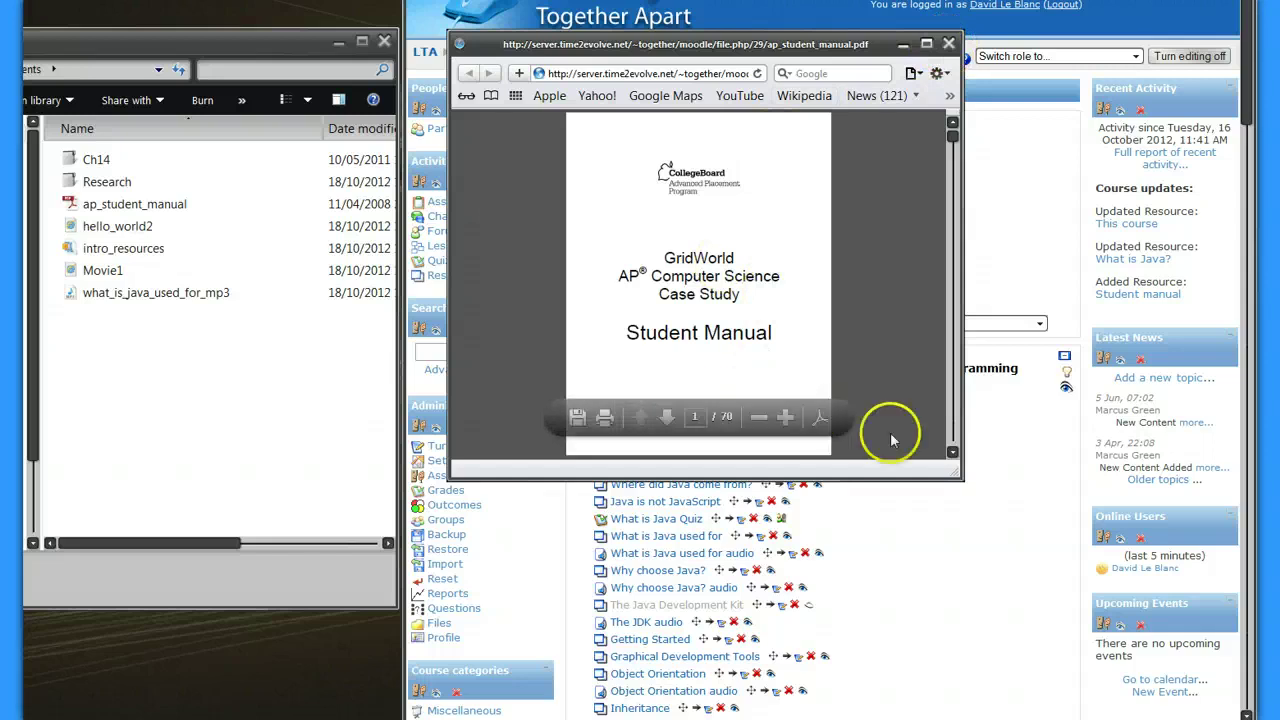
click(949, 43)
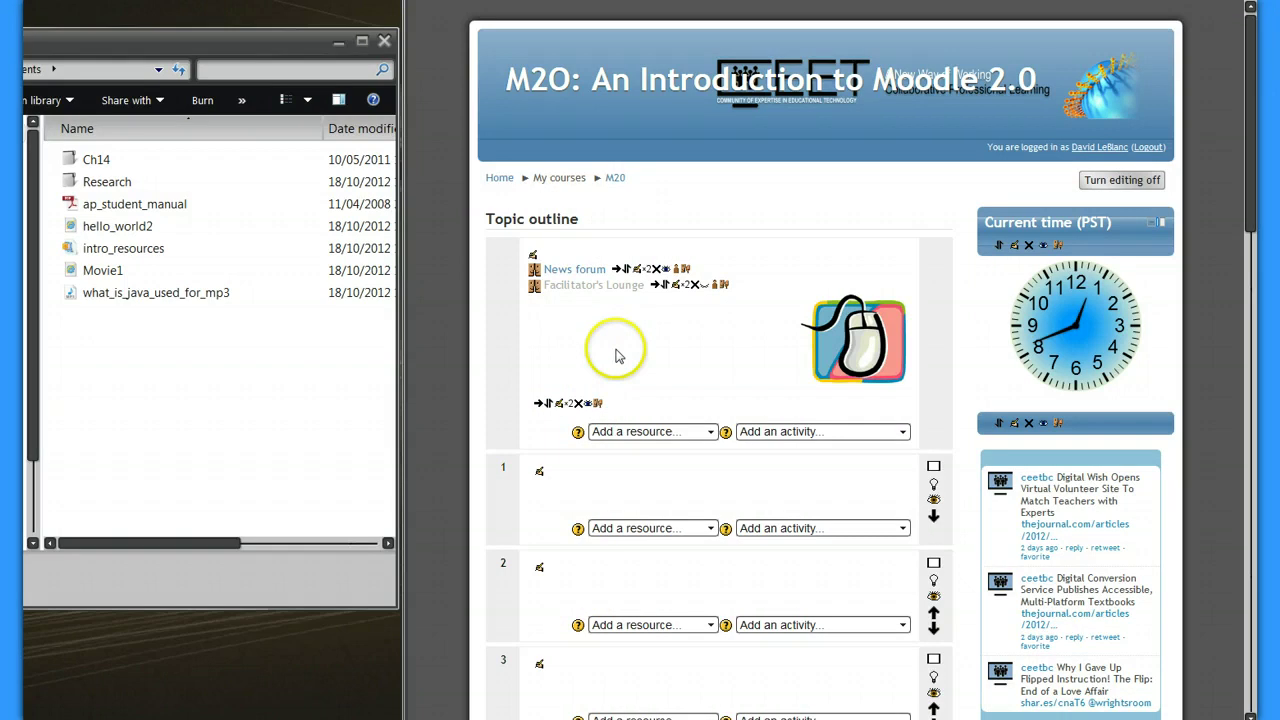
Step: Add a File resource to the M2O course's opening section, named "Student manual" and described as "Student course manual"
click(711, 433)
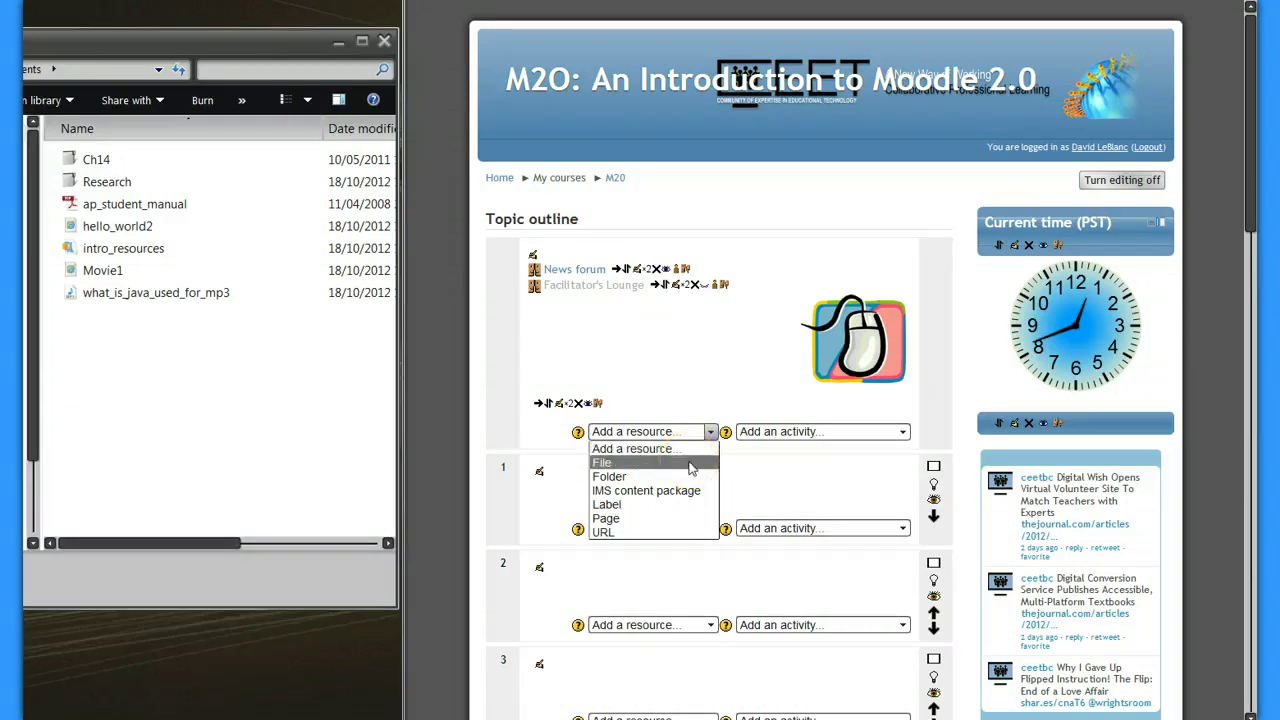
click(692, 466)
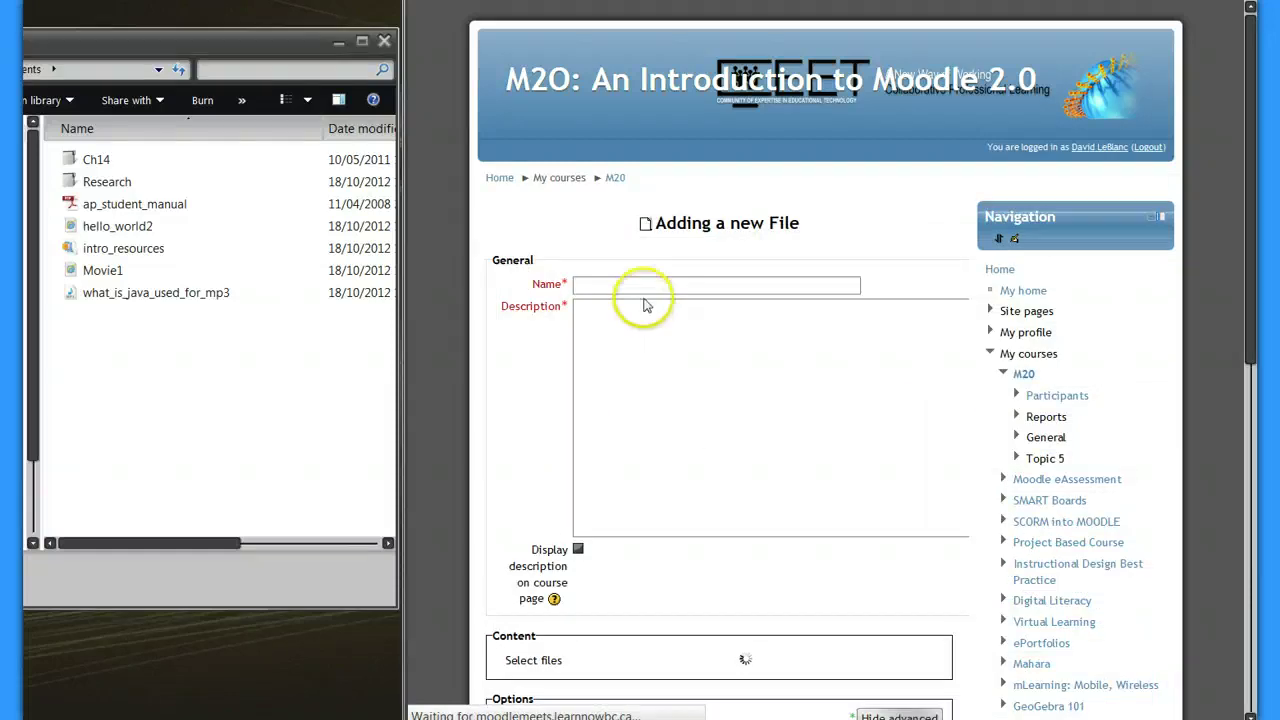
click(644, 288)
text(Student manual)
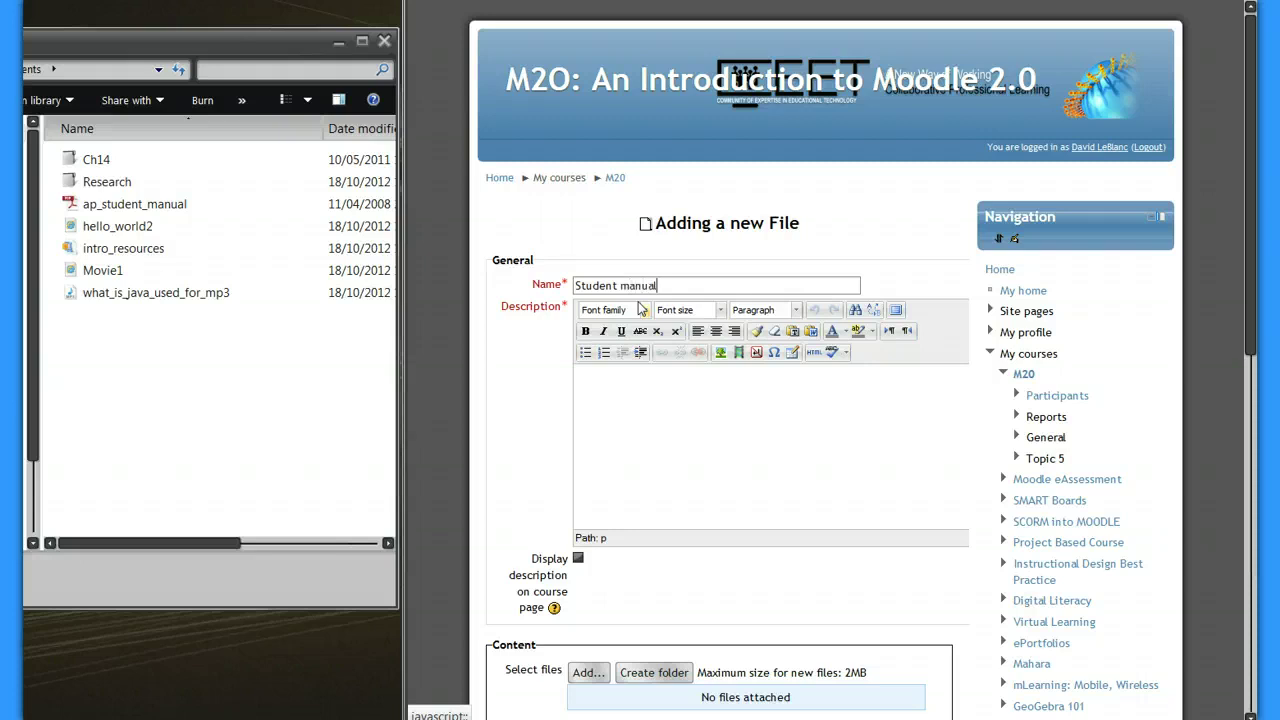
click(657, 458)
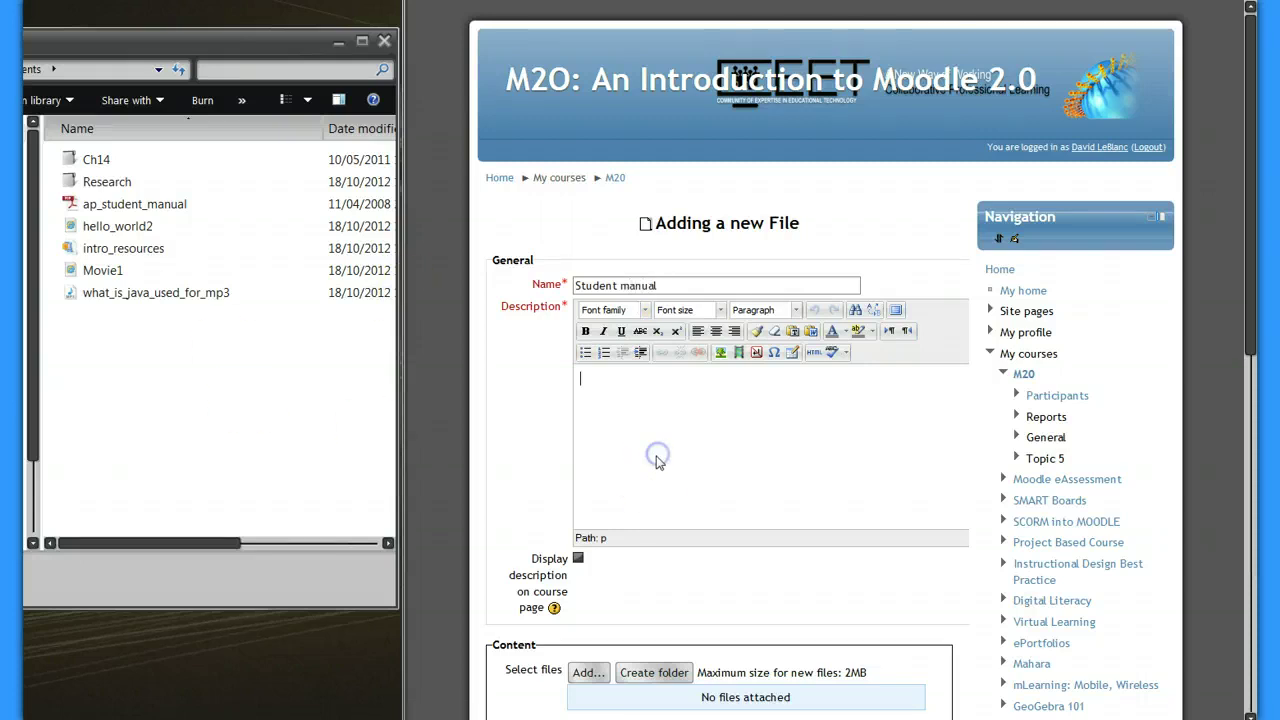
text(Student )
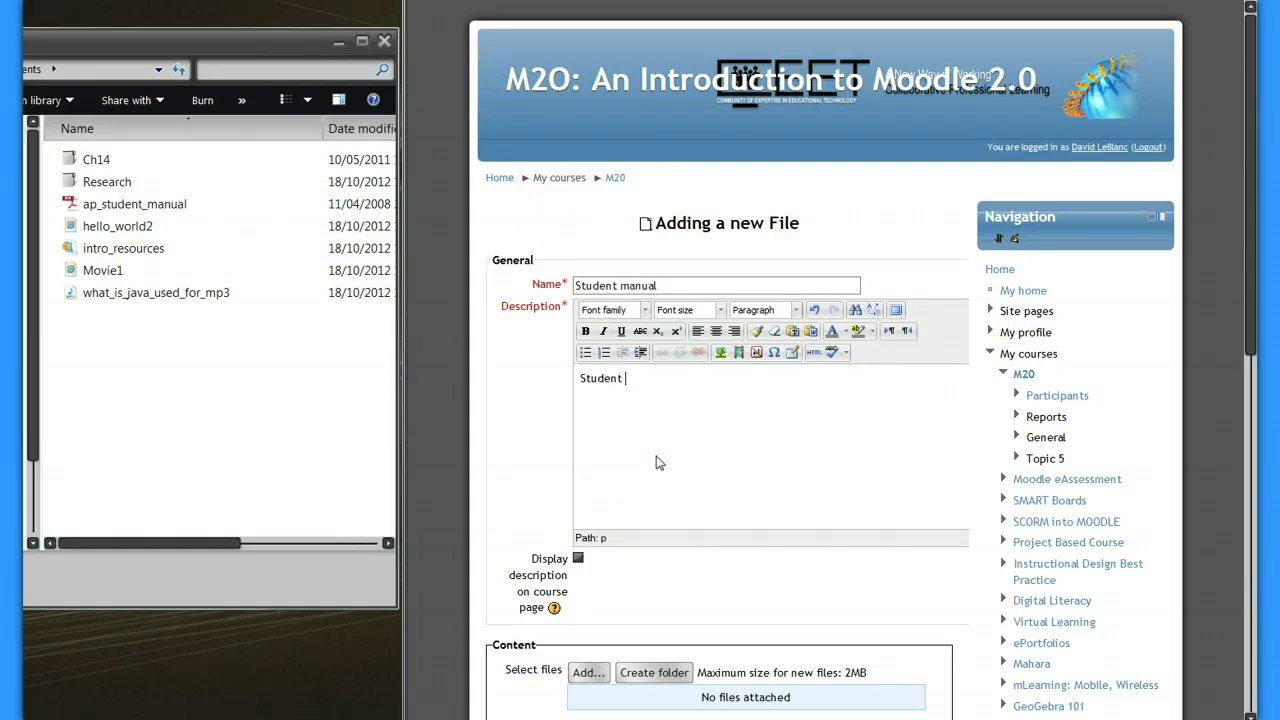
text(course manual)
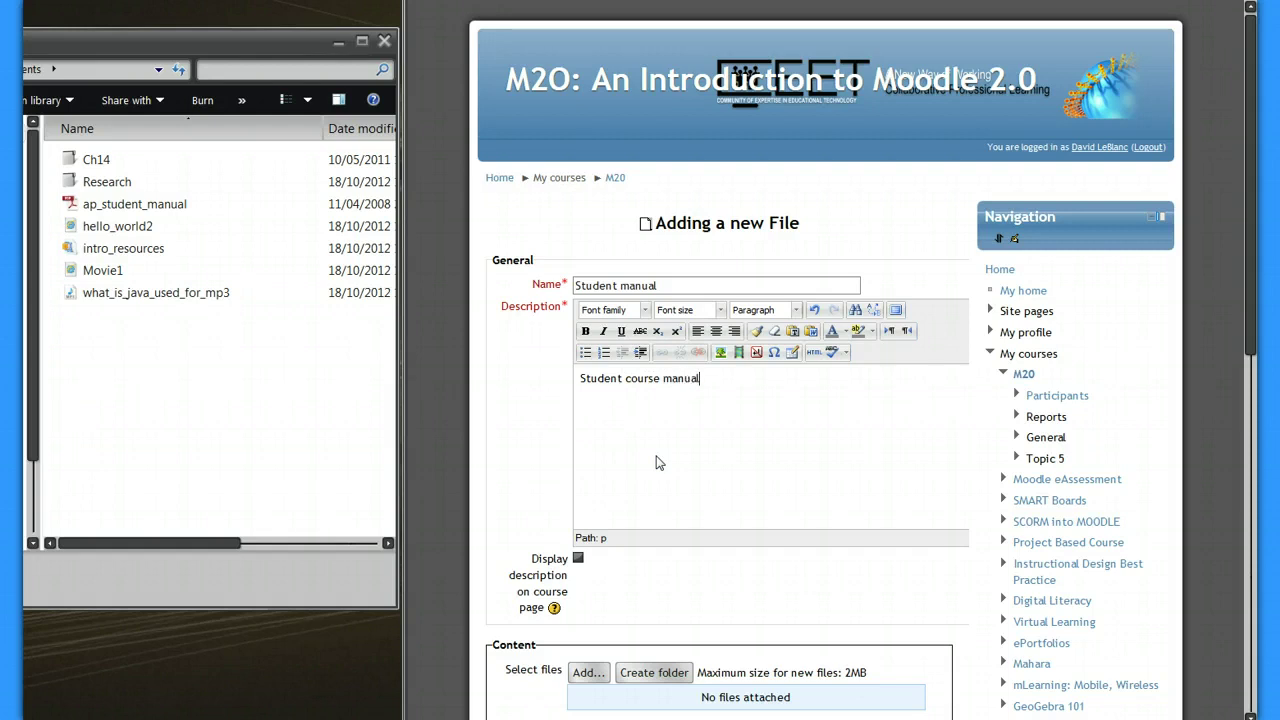
Step: Upload ap_student_manual from the documents folder as the content file of the new Student manual resource
scroll(668, 425, down, 5)
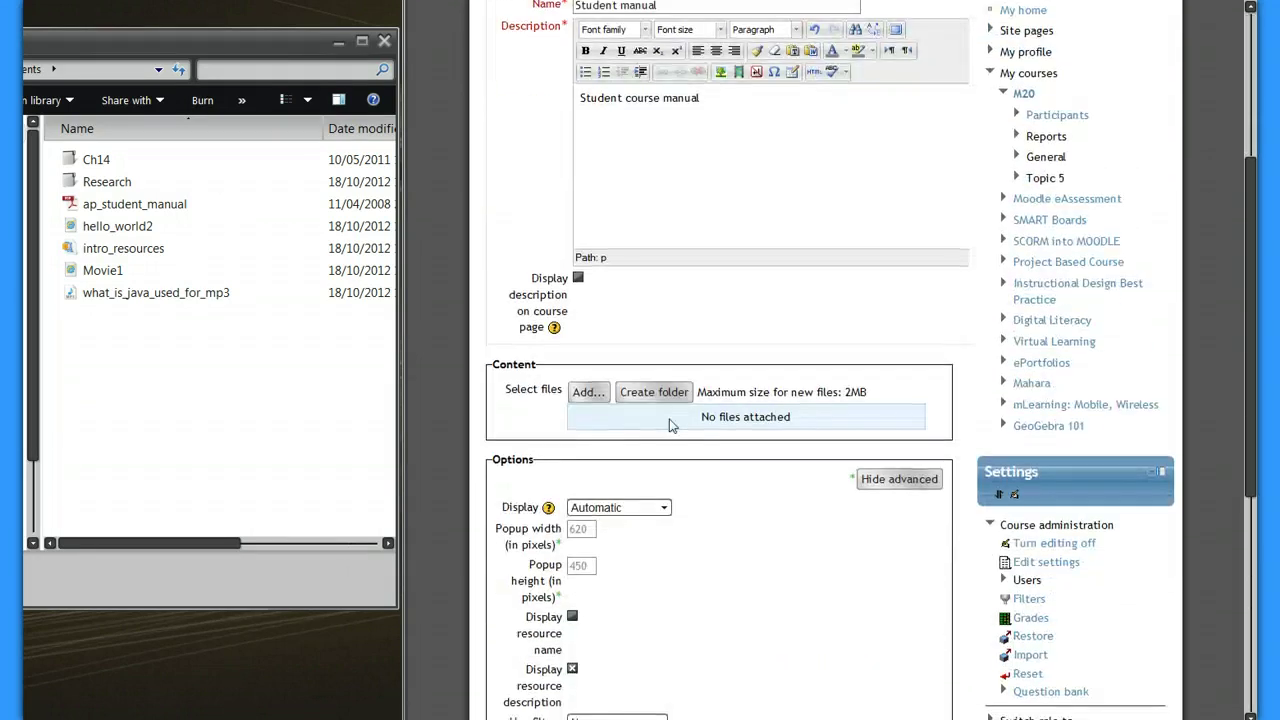
click(587, 400)
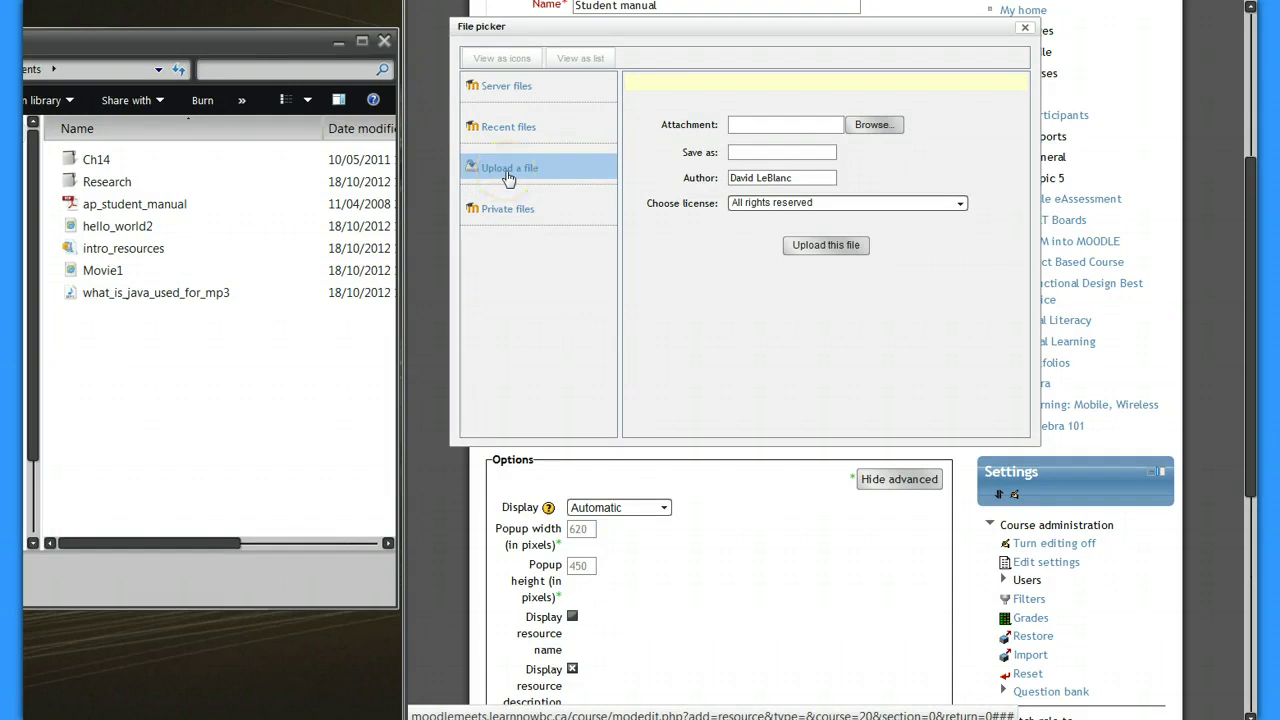
click(873, 125)
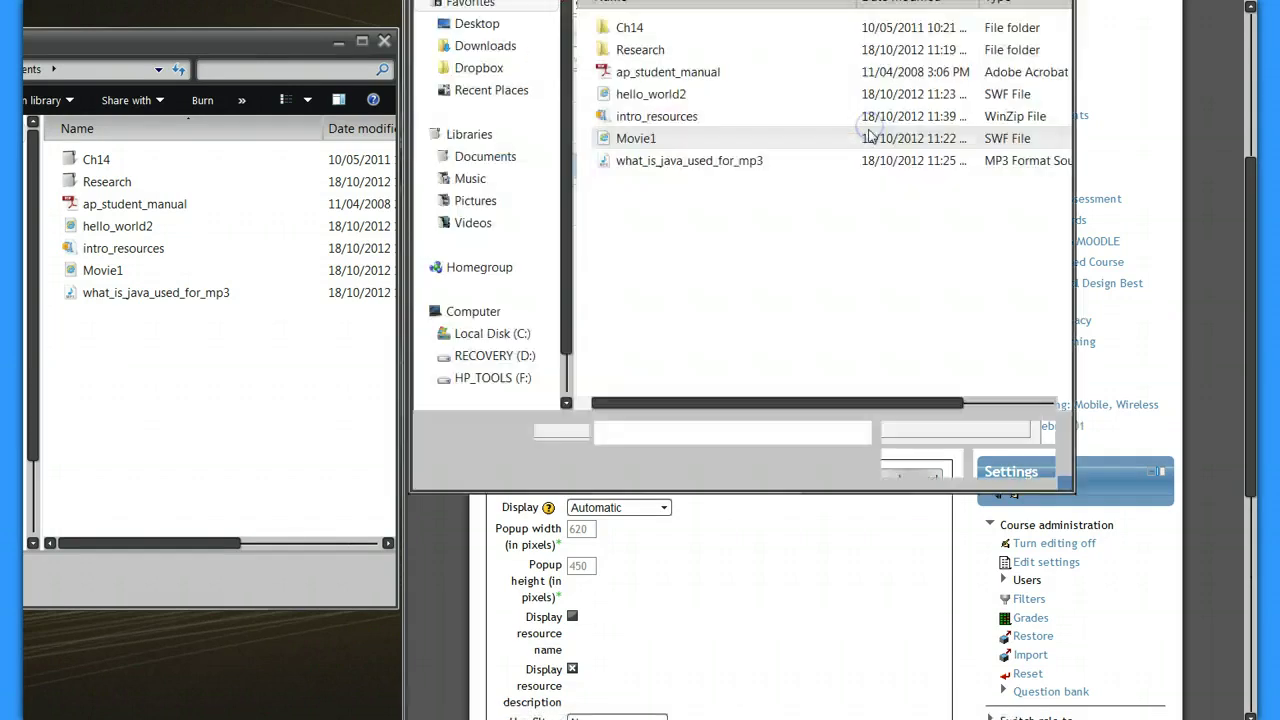
click(628, 72)
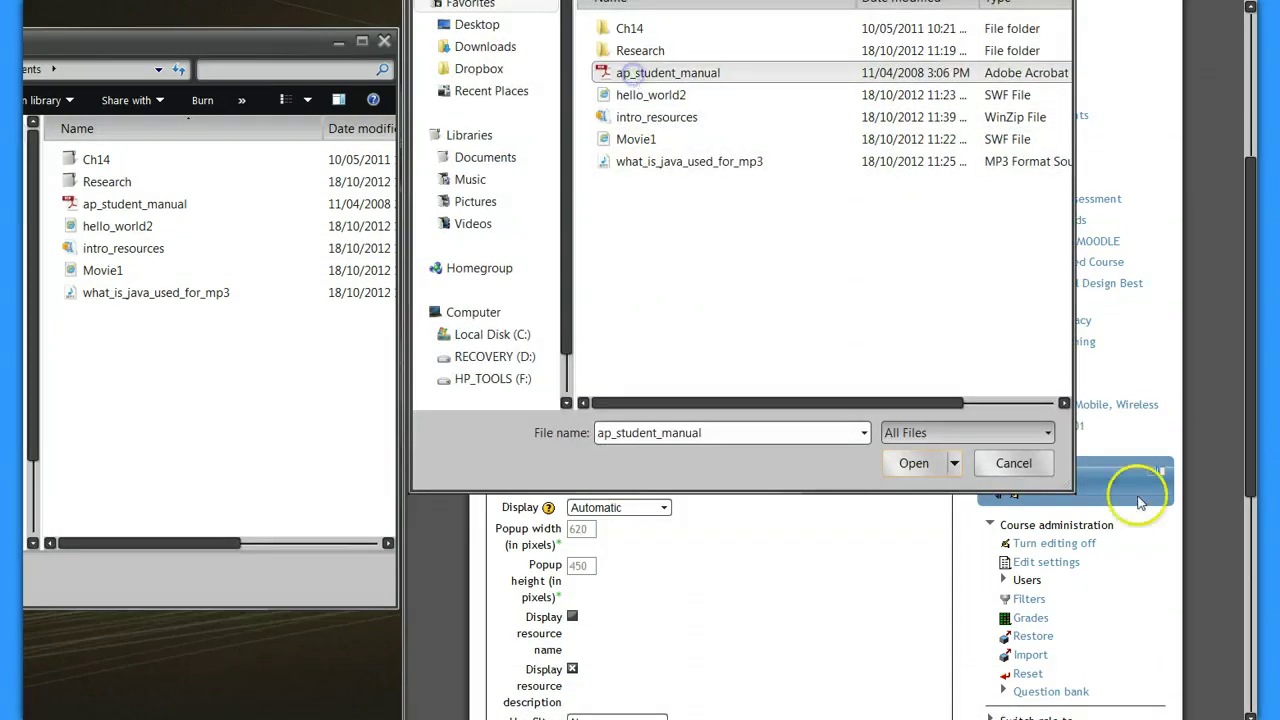
click(913, 462)
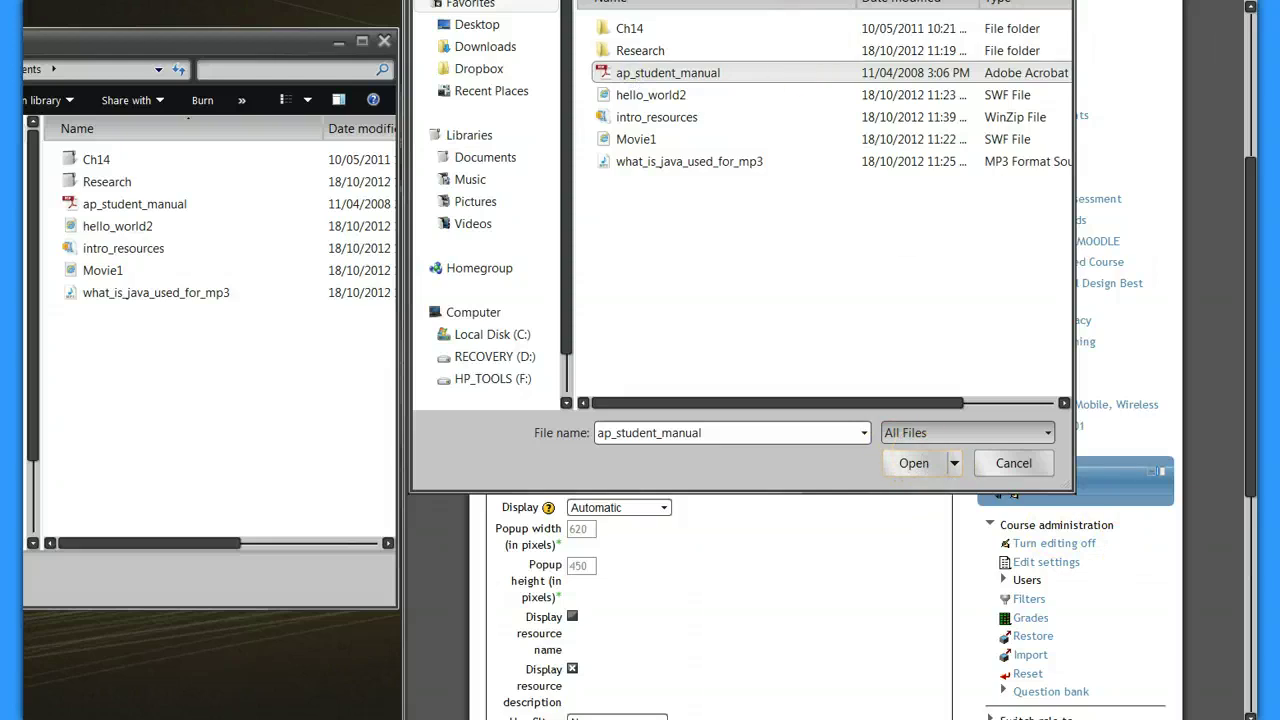
click(930, 545)
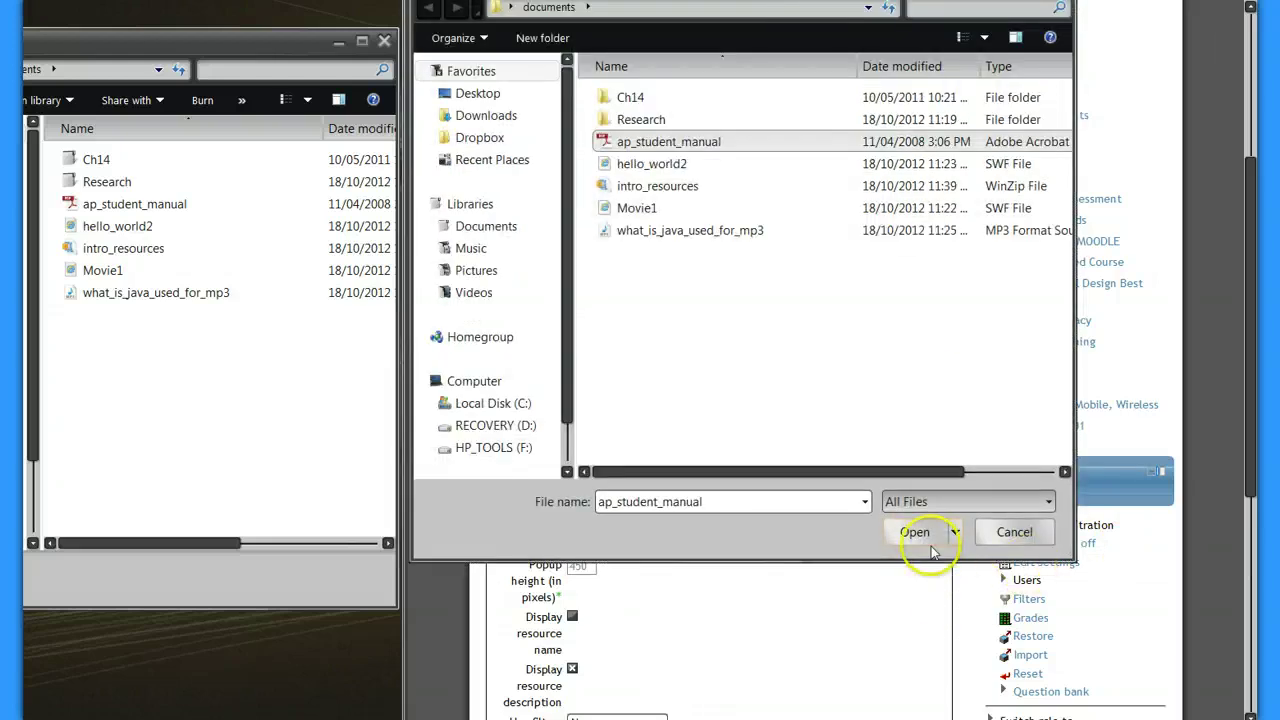
click(826, 248)
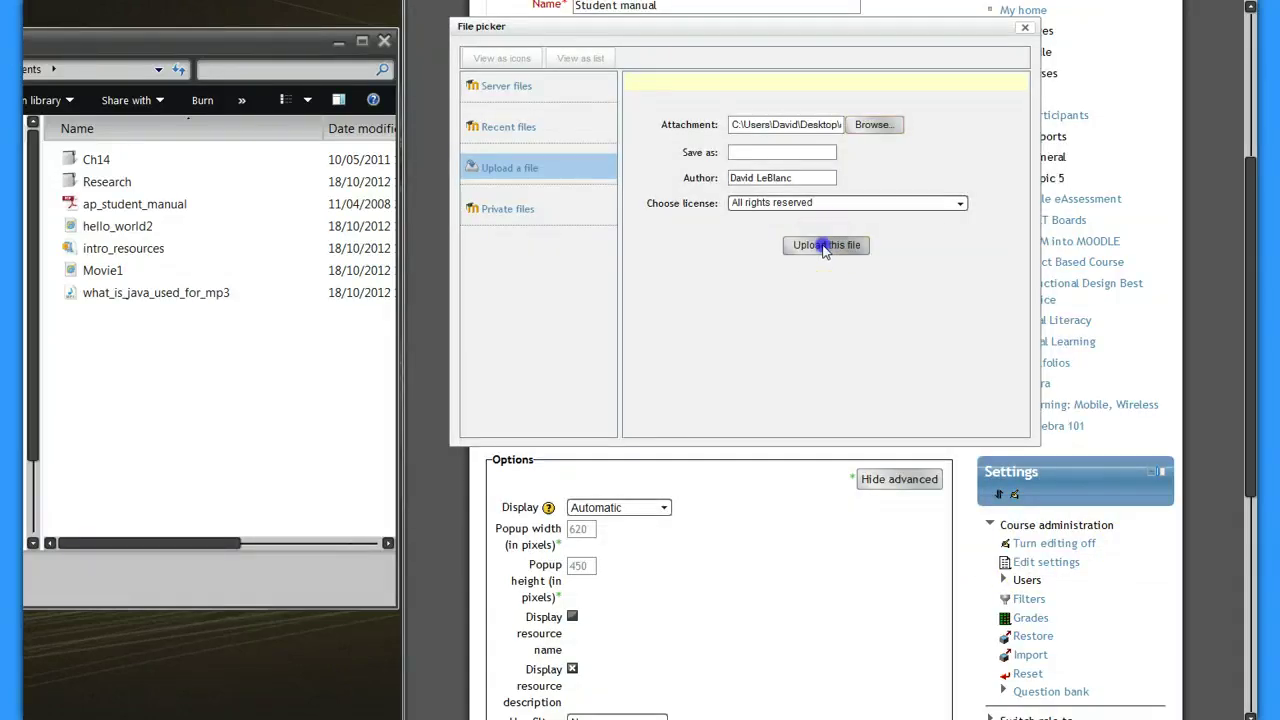
click(845, 262)
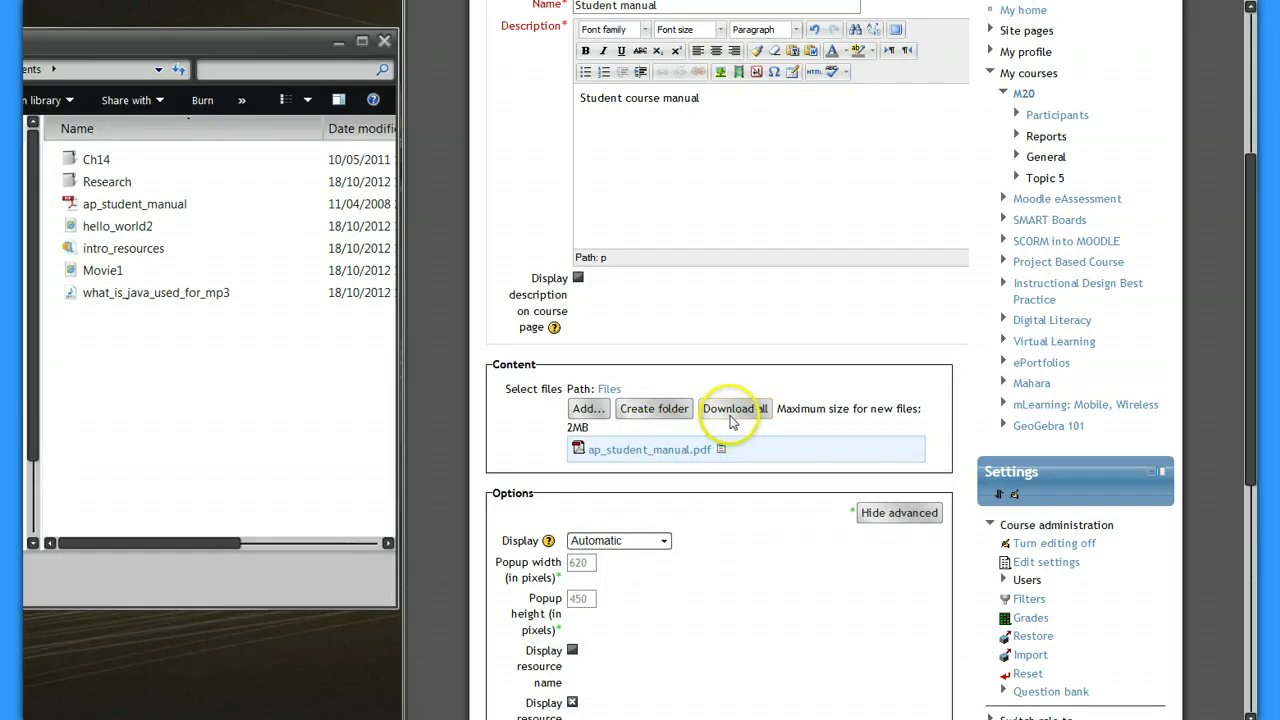
Step: Set the Student manual resource to display in a pop-up, then save it and return to the course
scroll(760, 507, down, 2)
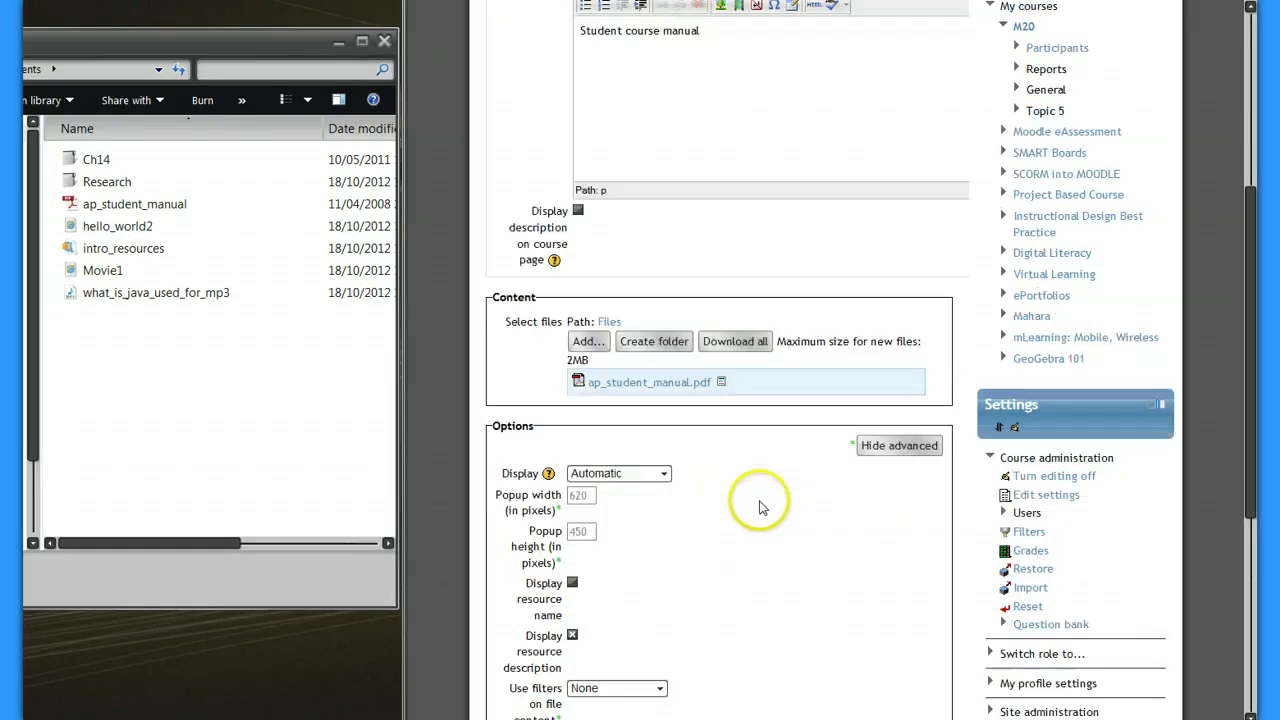
scroll(760, 507, down, 4)
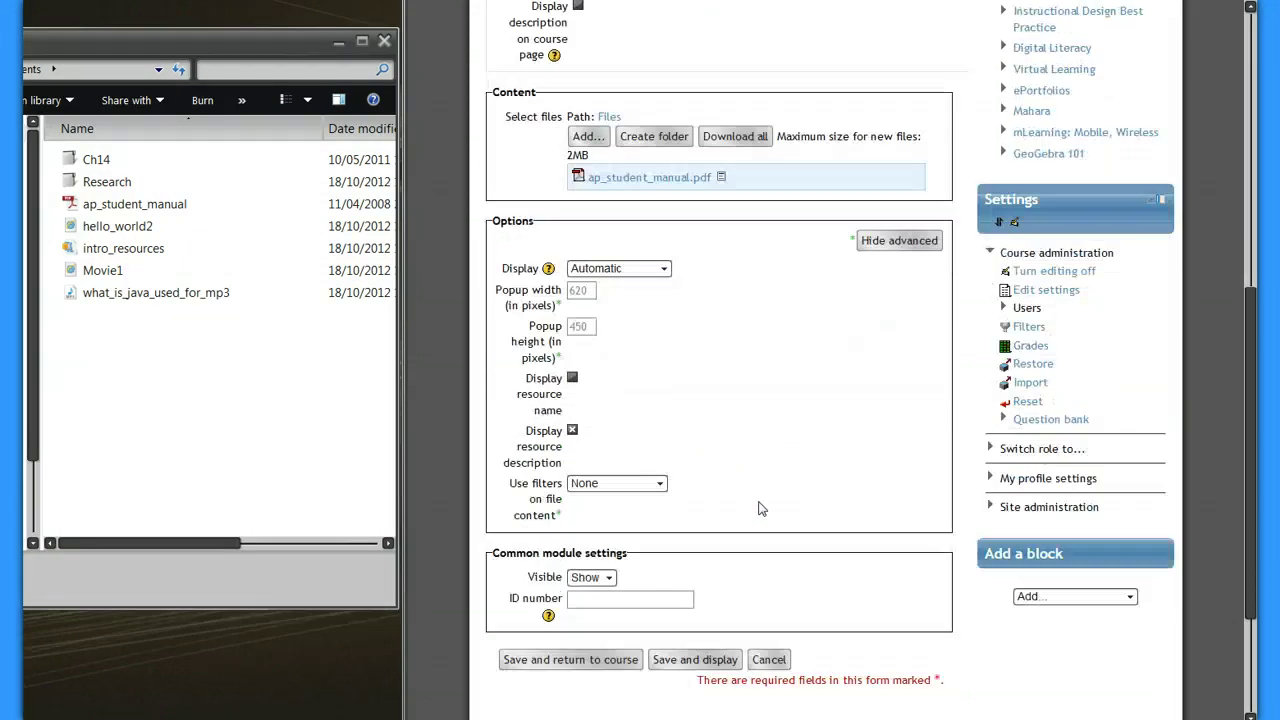
click(661, 264)
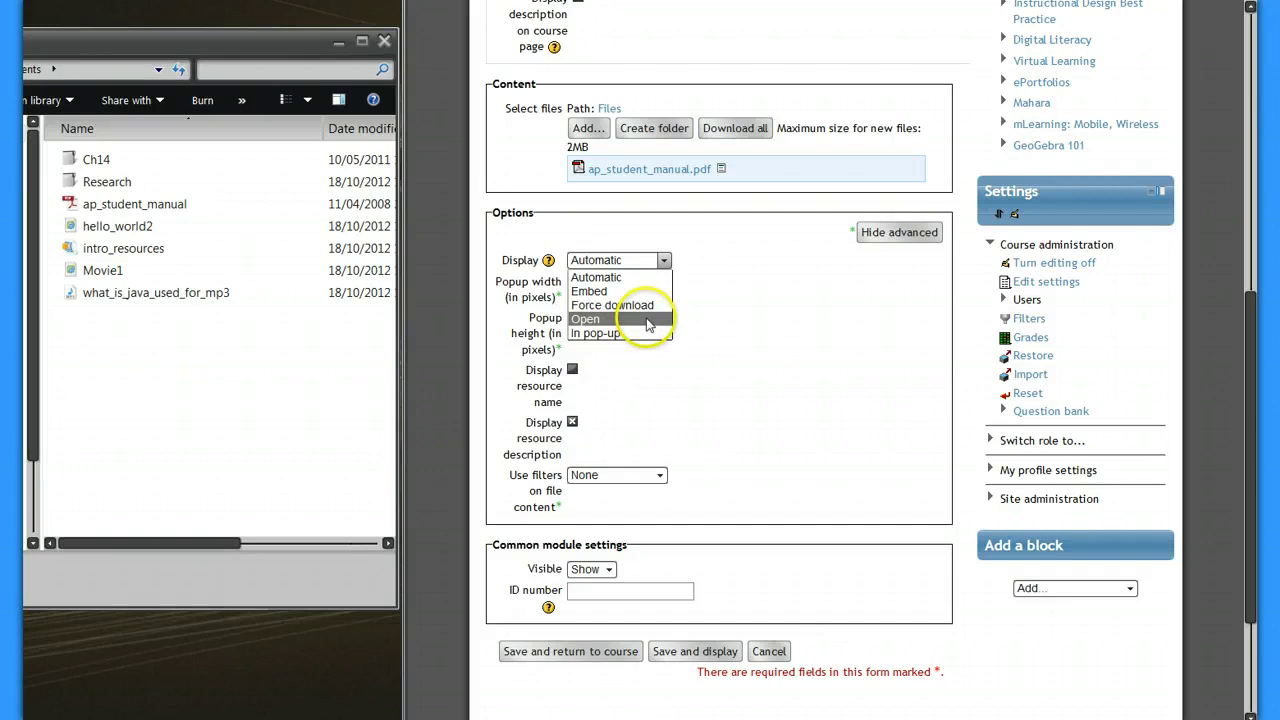
click(642, 331)
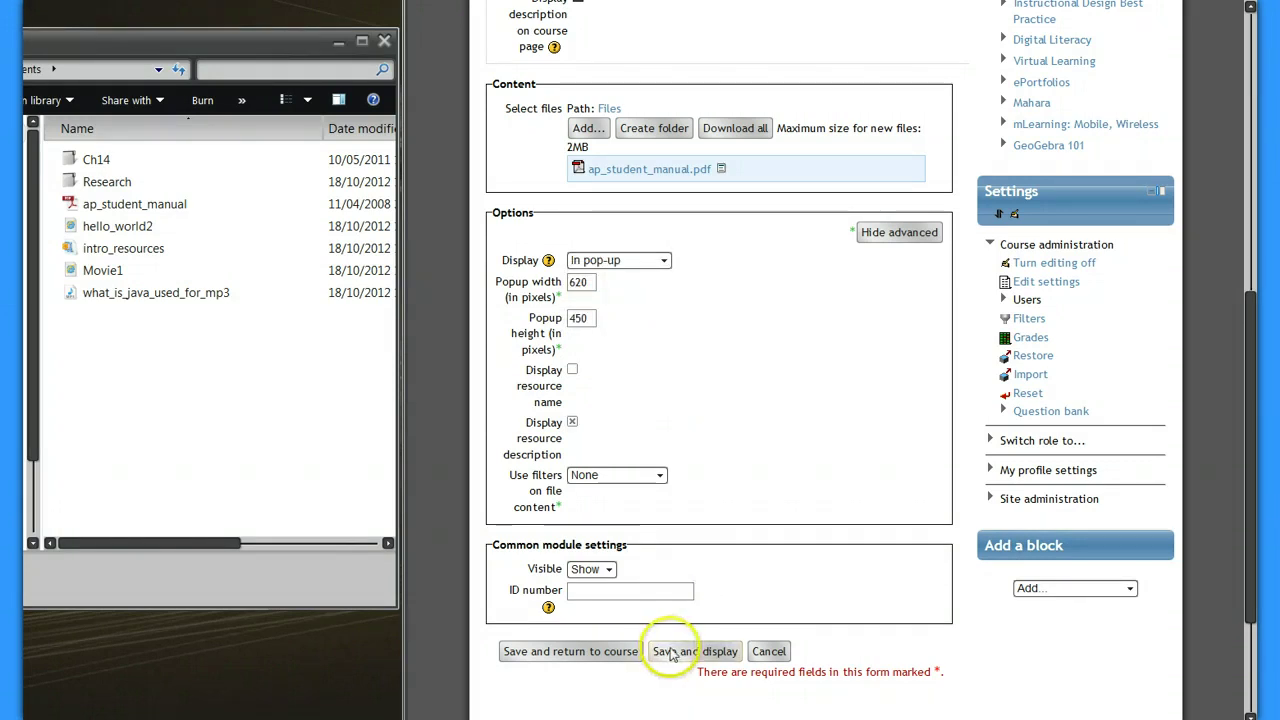
click(670, 652)
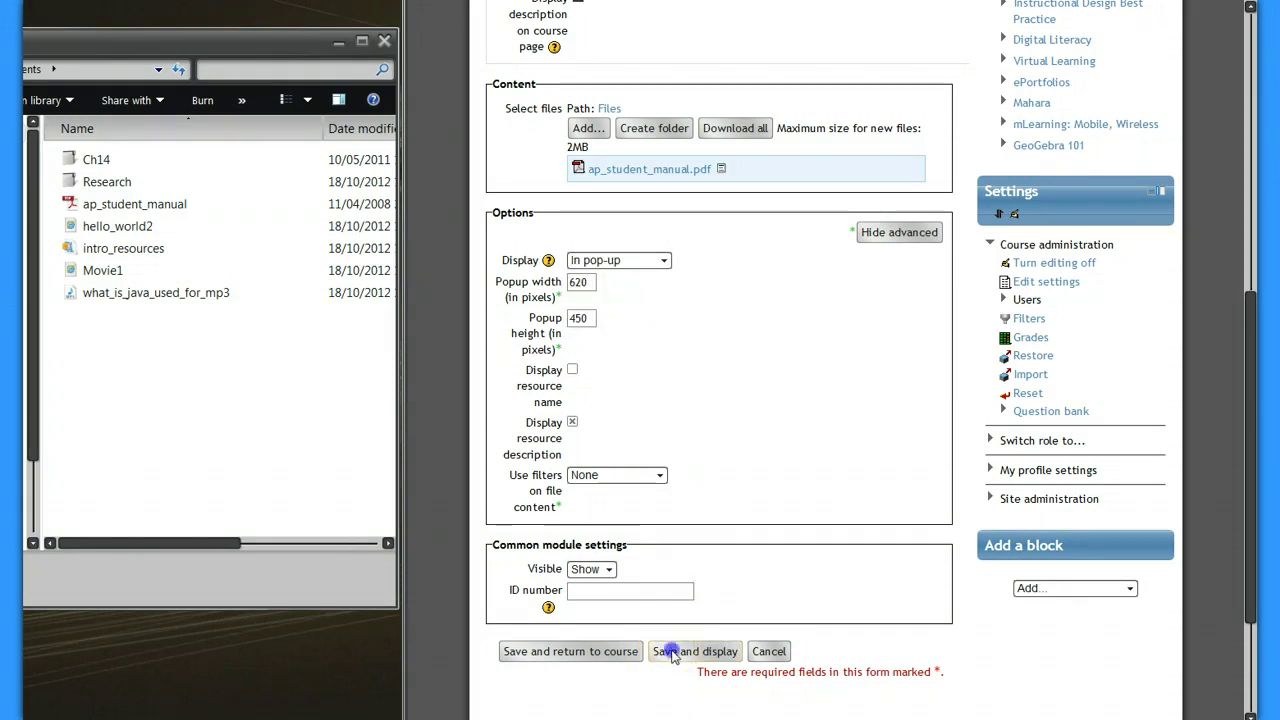
click(596, 653)
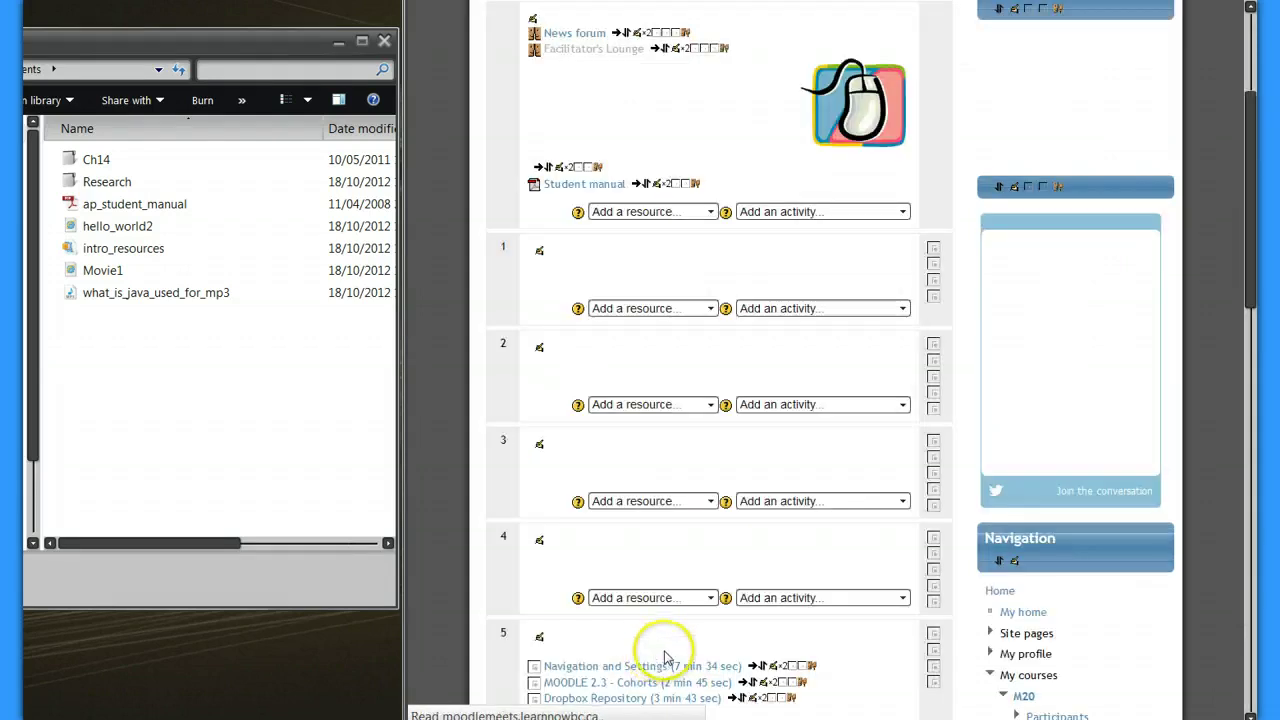
Step: View the Student manual PDF from the M2O course page, look through its first pages and close its window
click(577, 191)
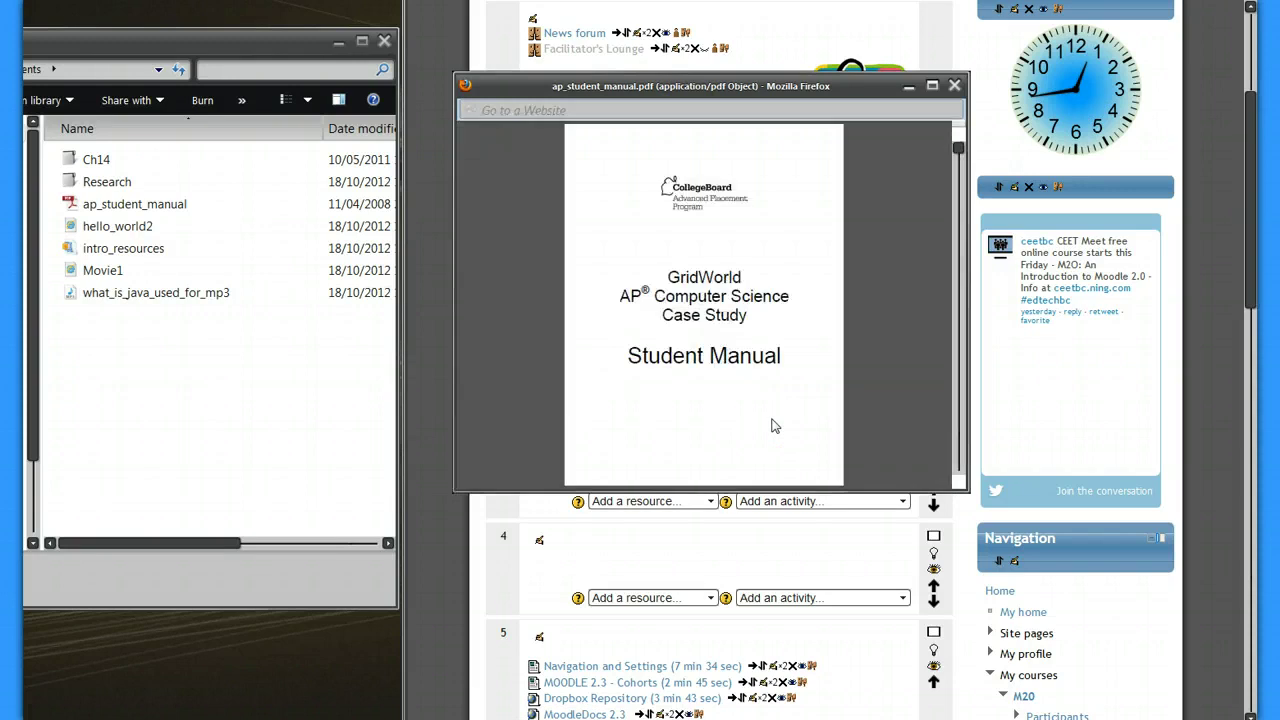
scroll(772, 409, down, 2)
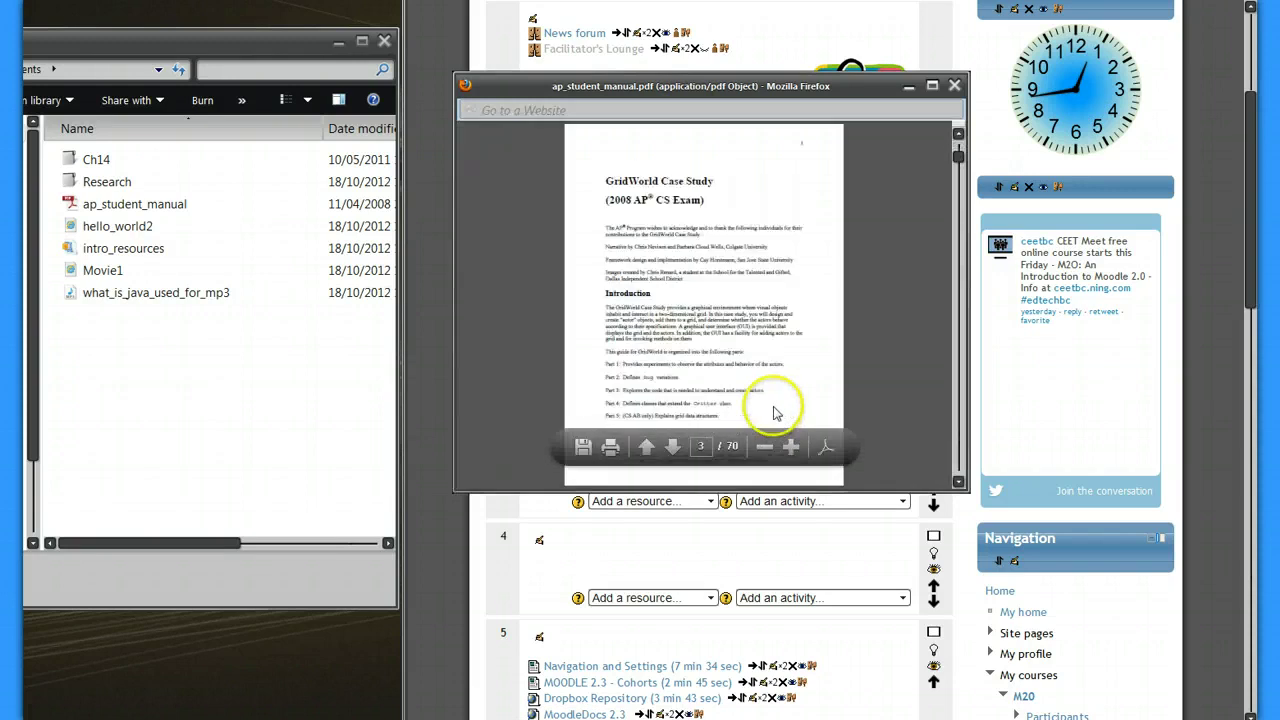
click(954, 85)
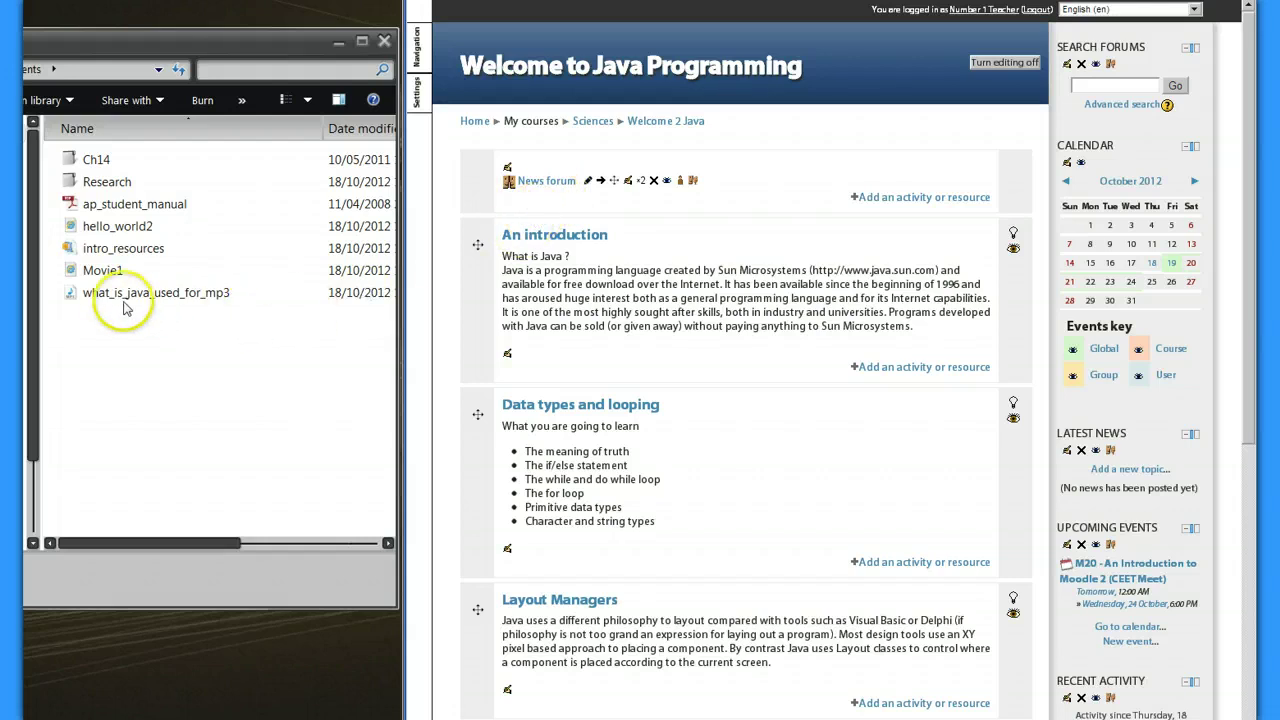
Step: Add ap_student_manual from the documents folder to the Java course's opening section and describe the resource as "Student course manual"
drag(73, 207, 546, 212)
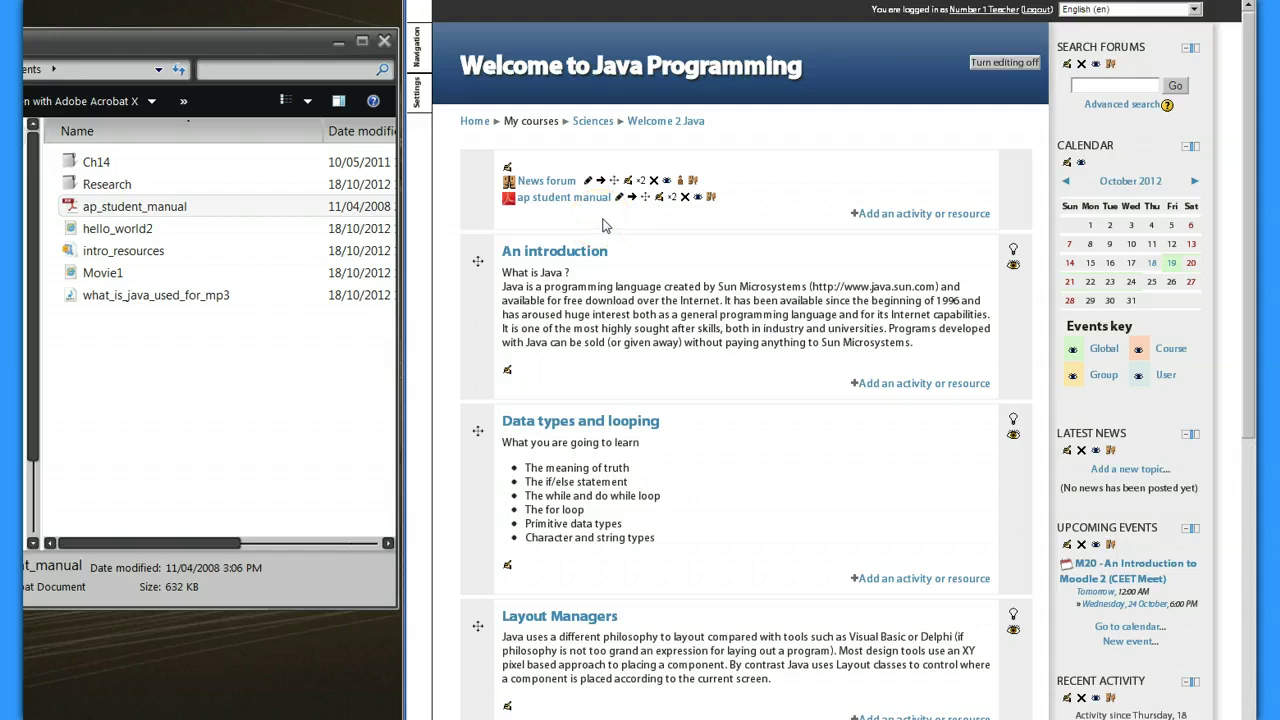
click(659, 199)
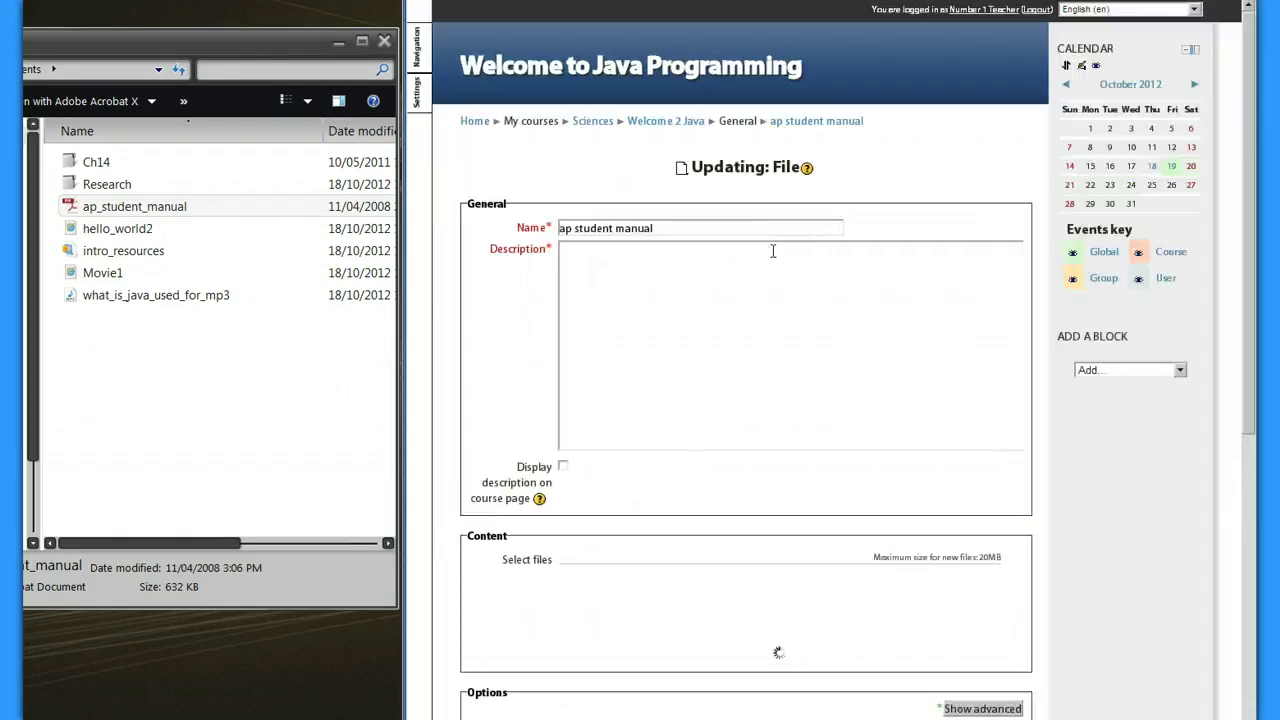
click(706, 359)
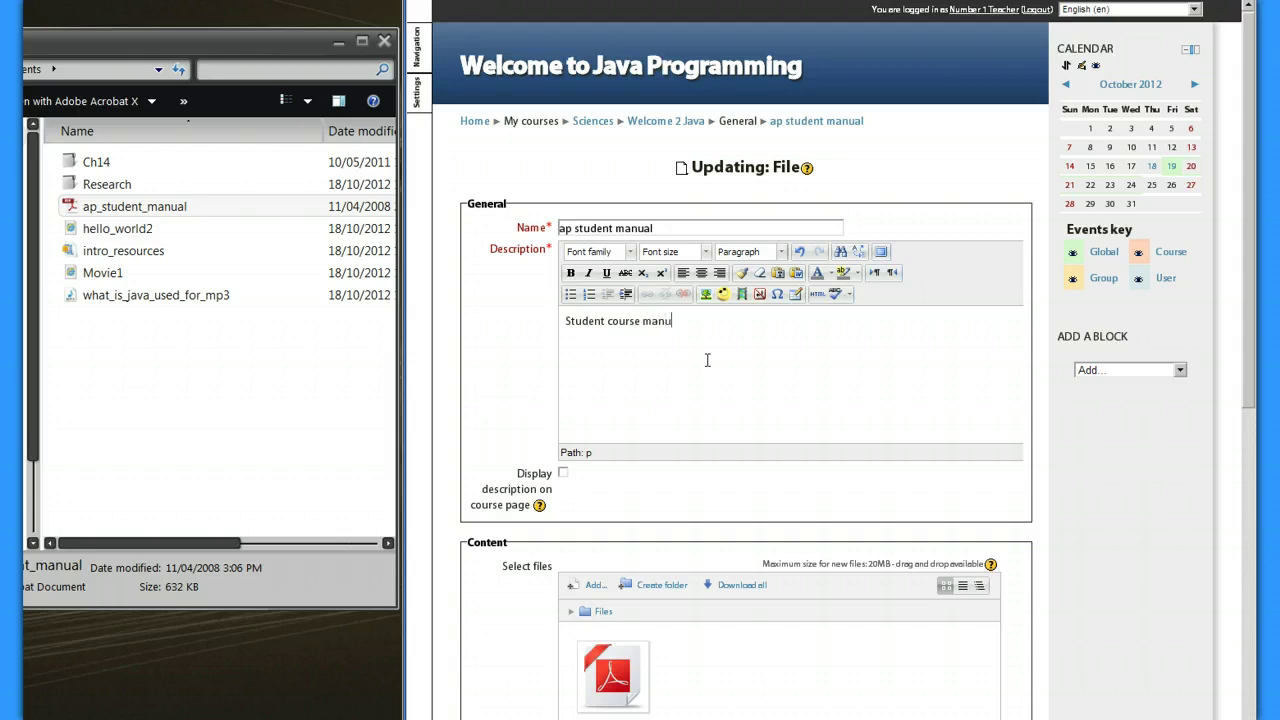
Step: Set the ap student manual resource to display in a pop-up, then save it and return to the Java course
scroll(707, 360, down, 3)
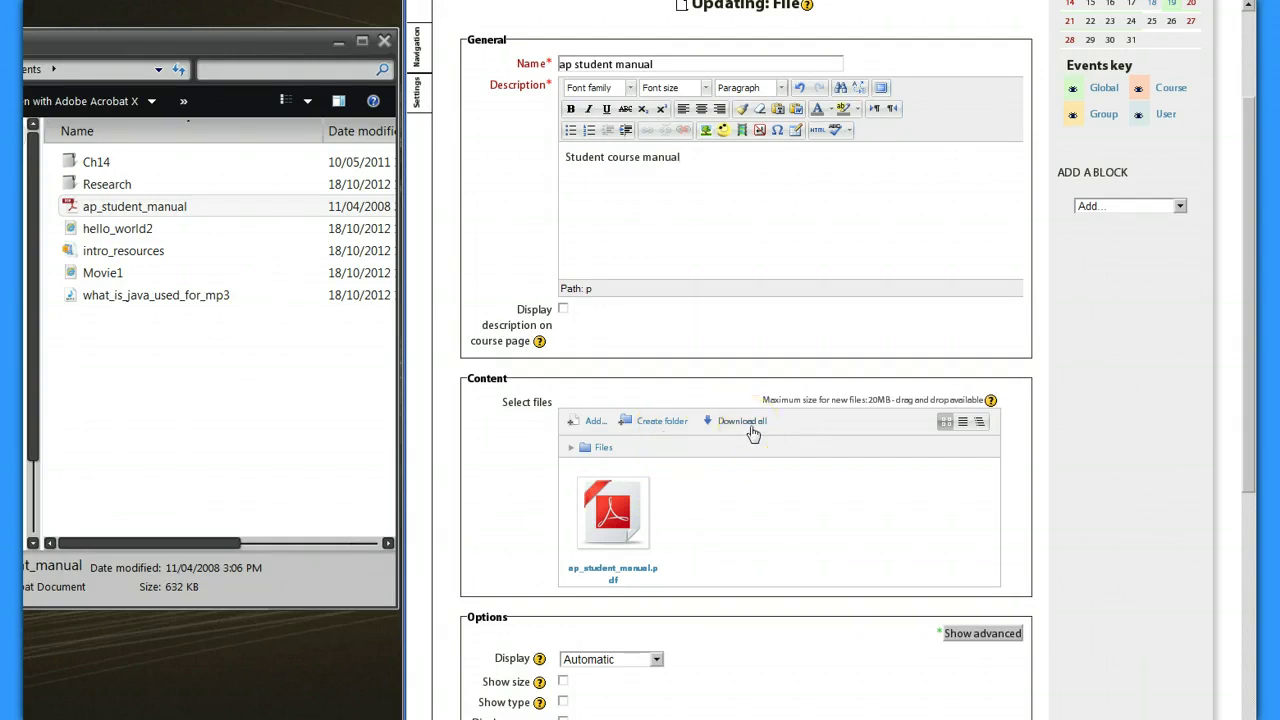
scroll(751, 480, down, 3)
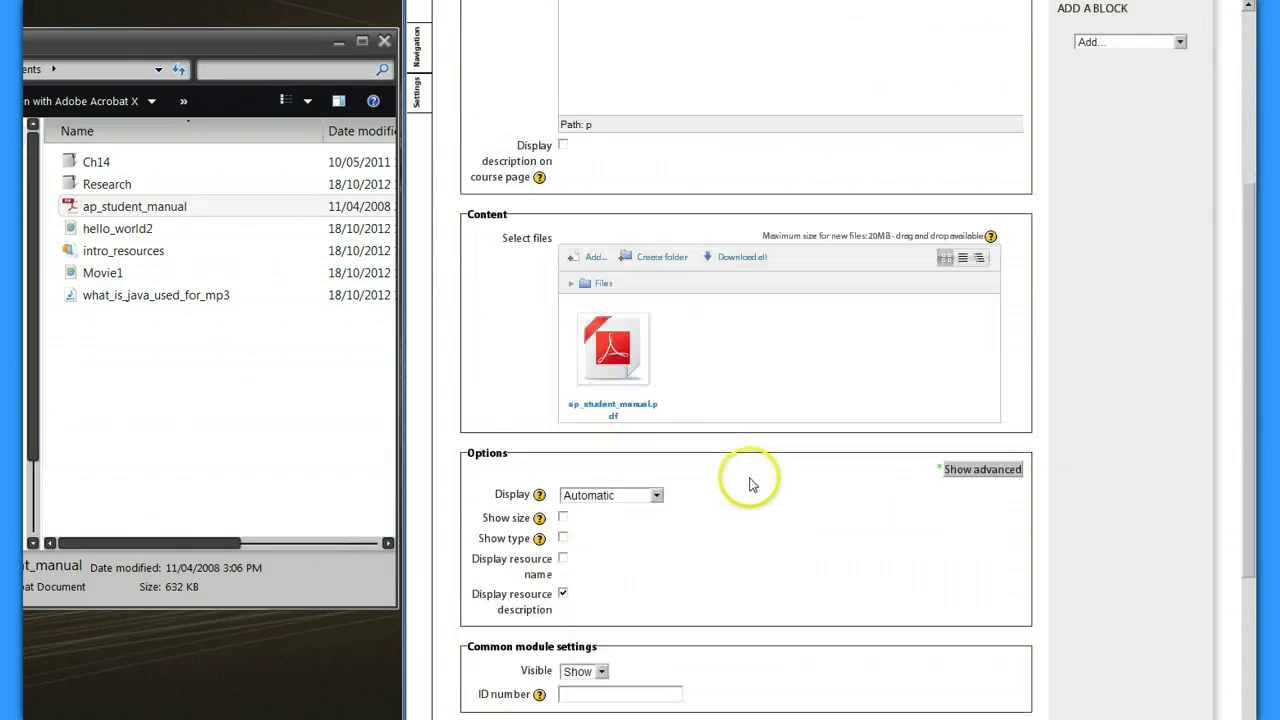
click(651, 497)
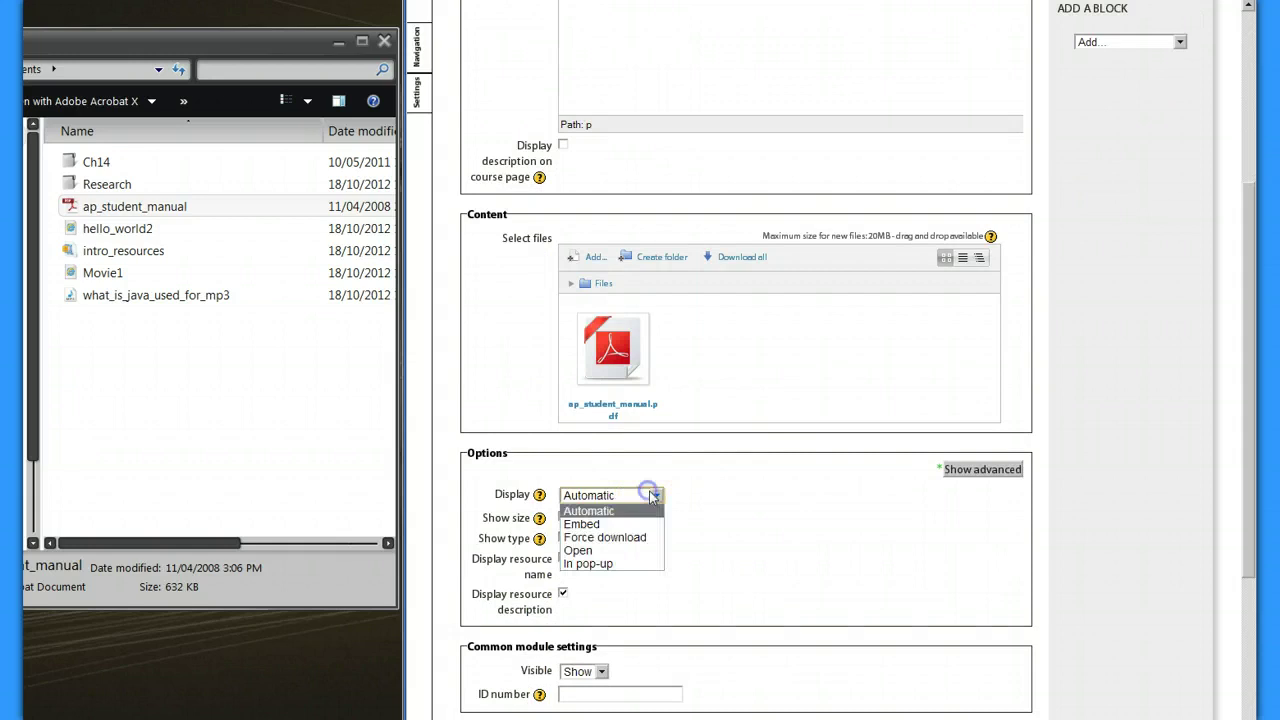
click(621, 565)
scroll(814, 549, down, 3)
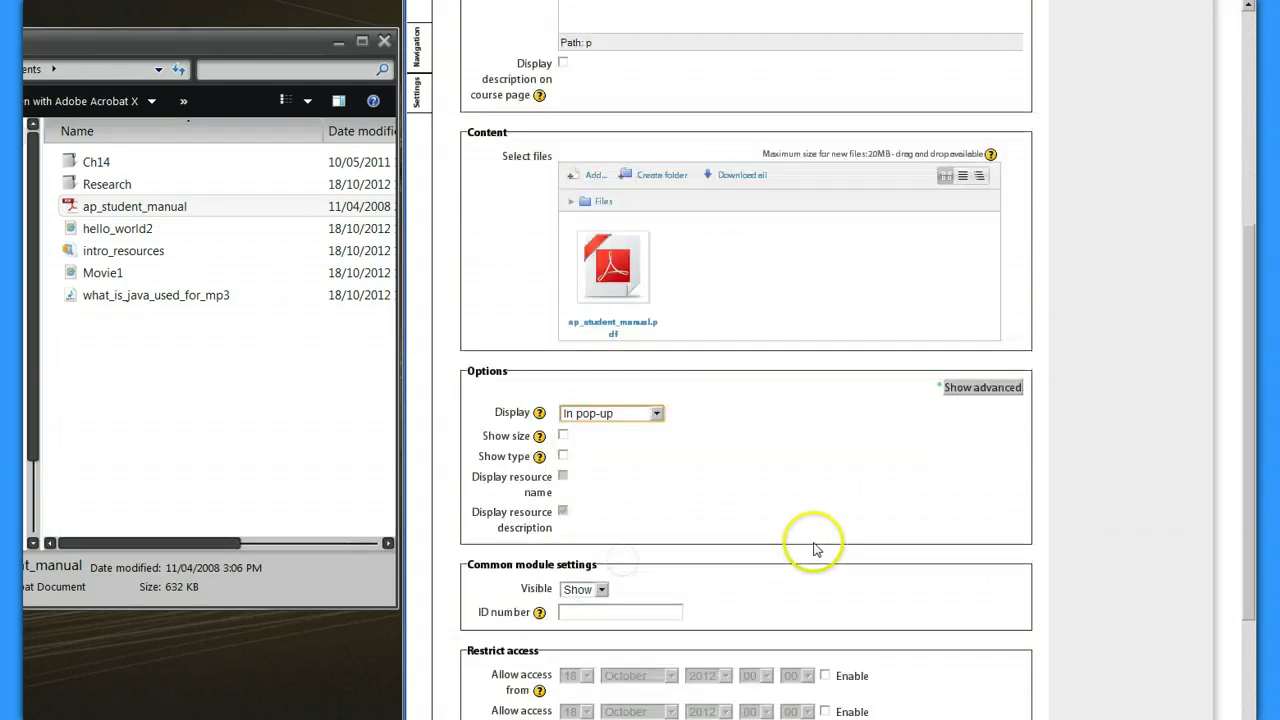
scroll(801, 465, down, 2)
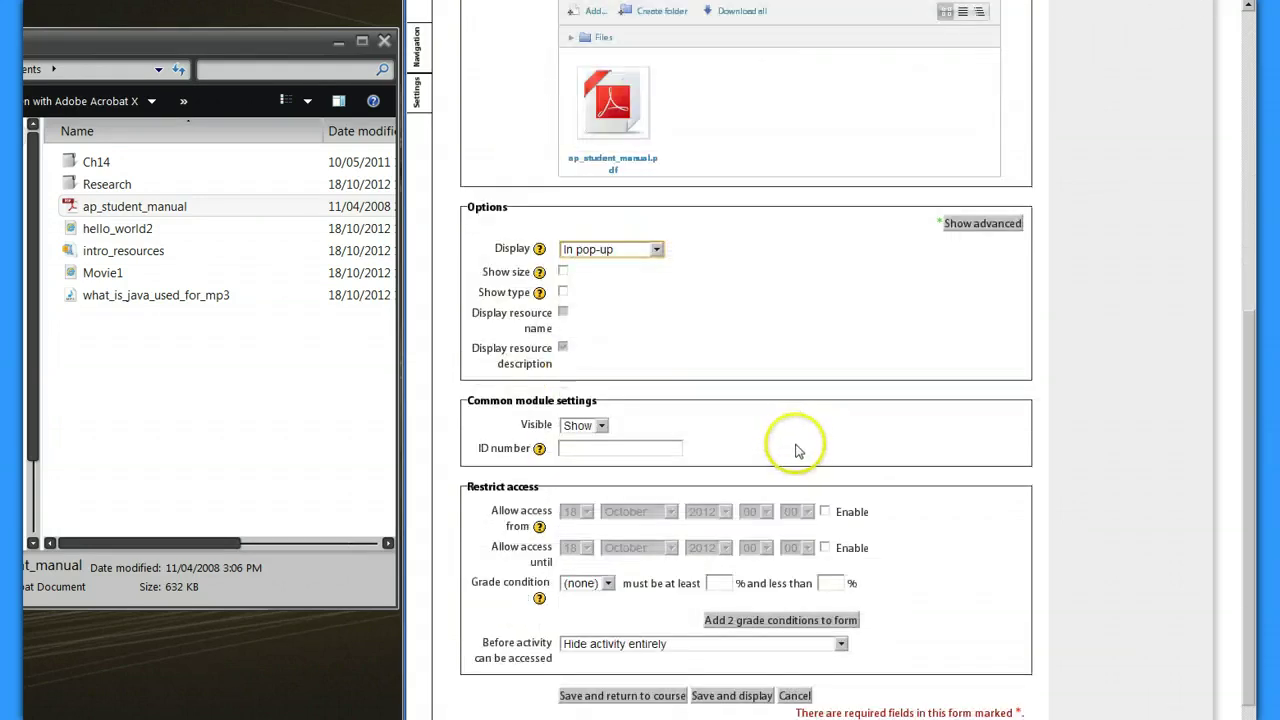
click(634, 695)
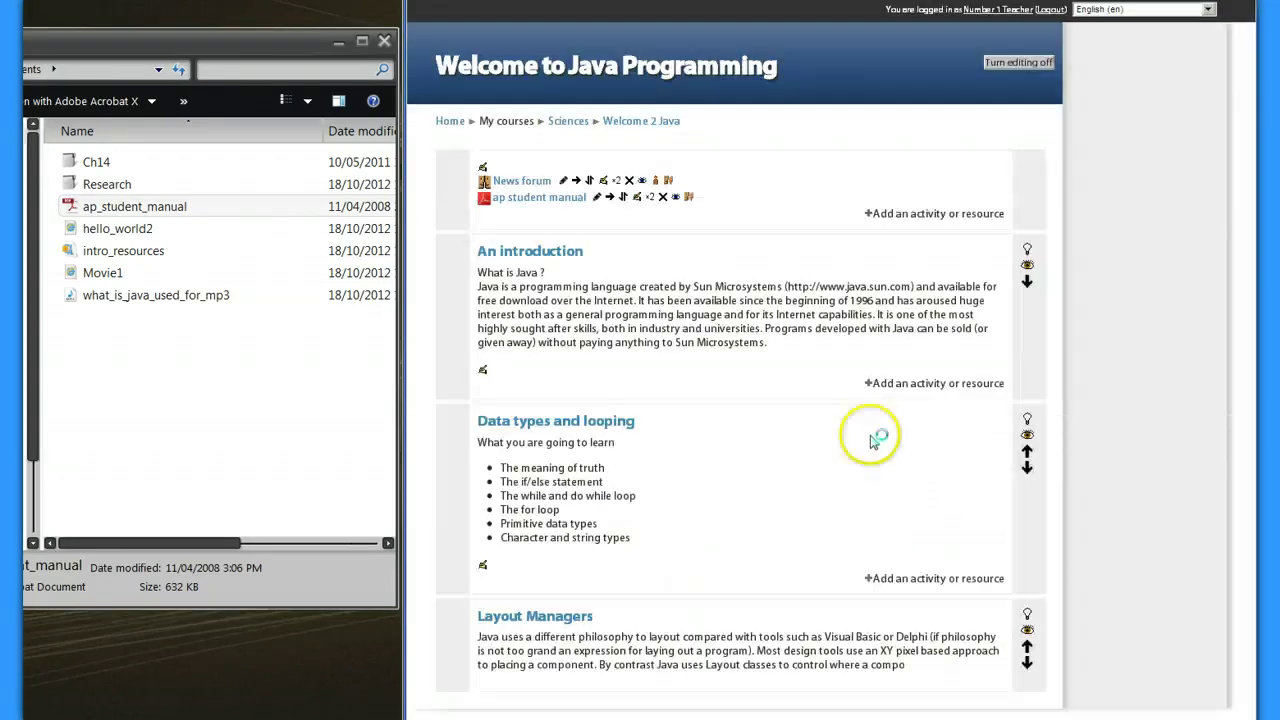
Step: View the ap student manual resource from the Java course page and close its pop-up window
scroll(545, 240, down, 3)
scroll(575, 117, up, 1)
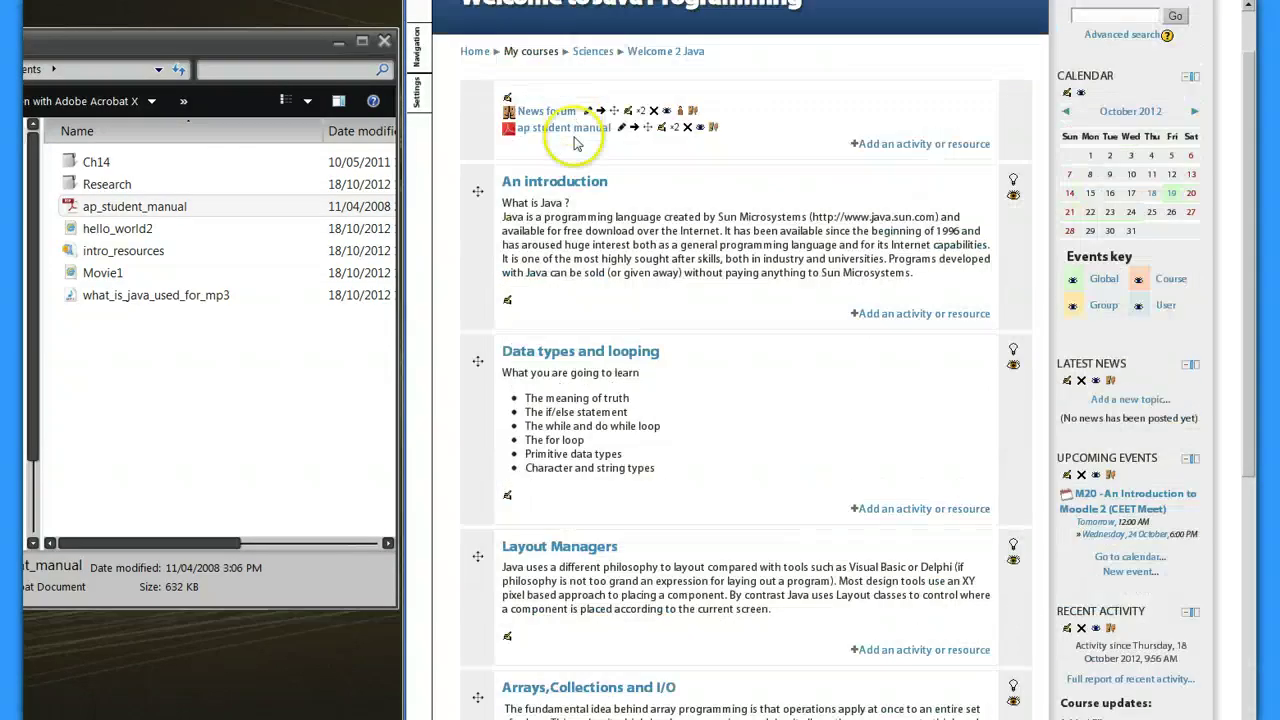
click(568, 130)
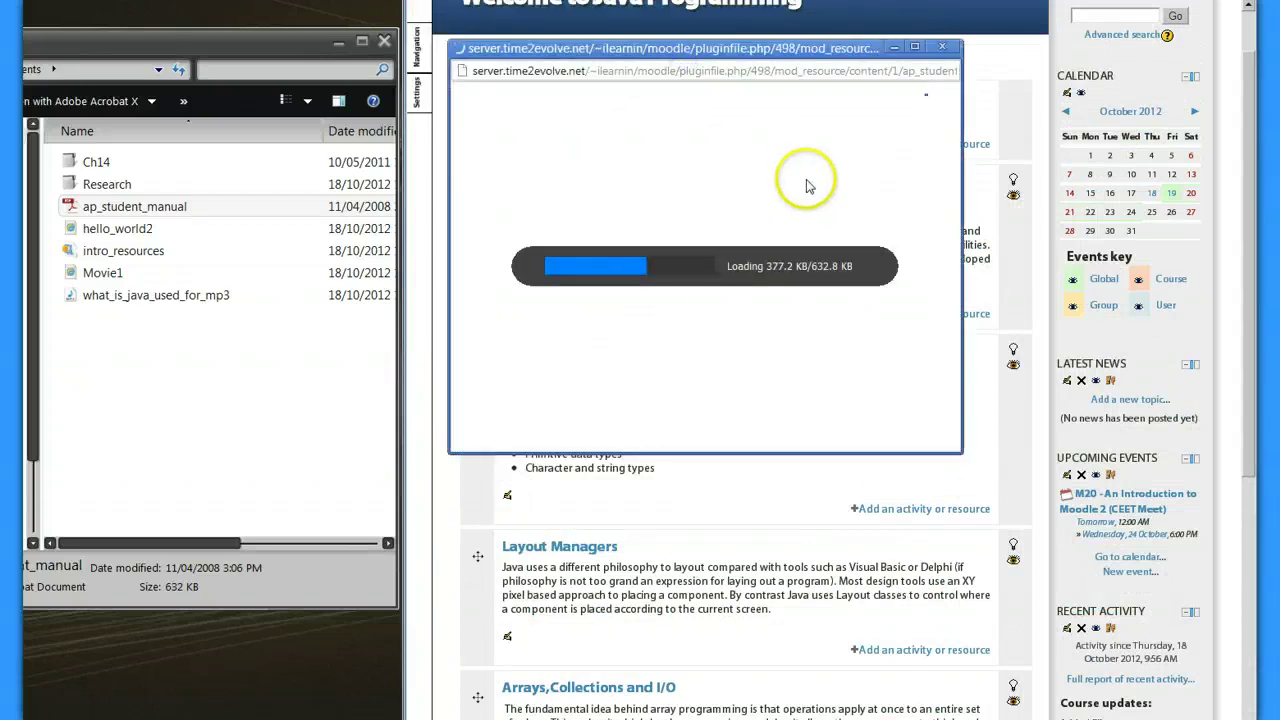
click(942, 48)
scroll(840, 320, up, 2)
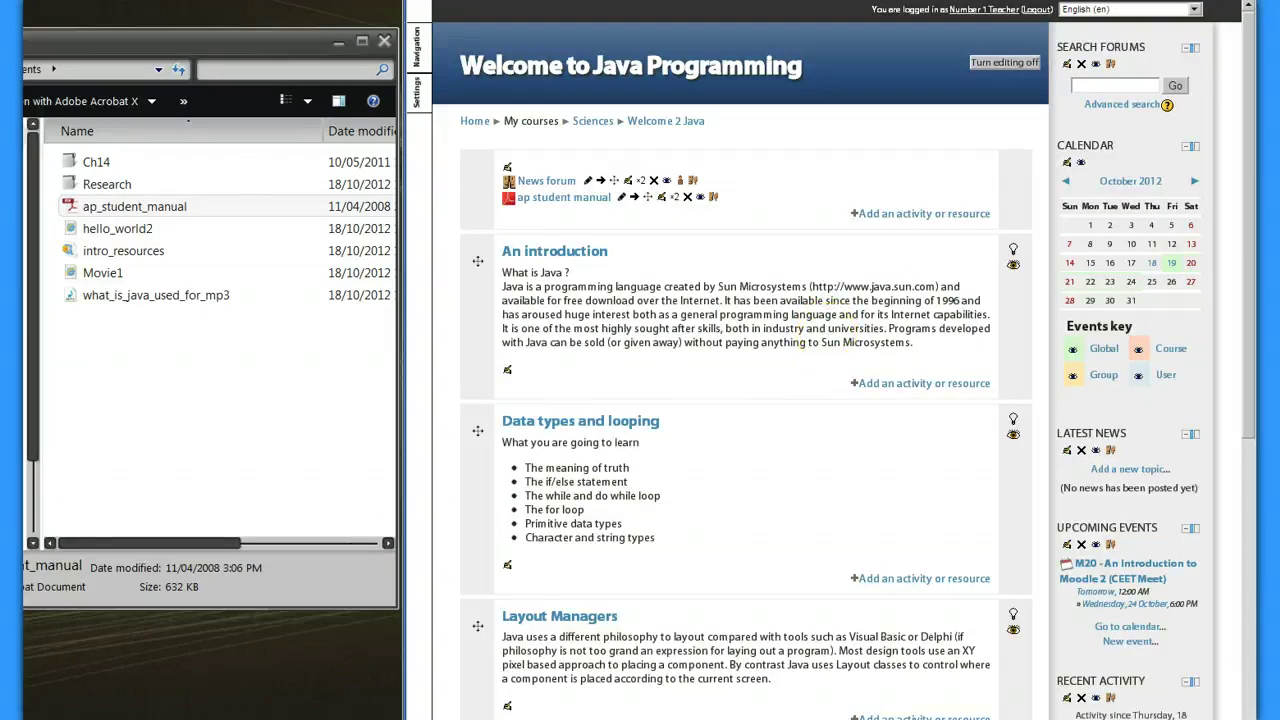
mouse_move(668, 719)
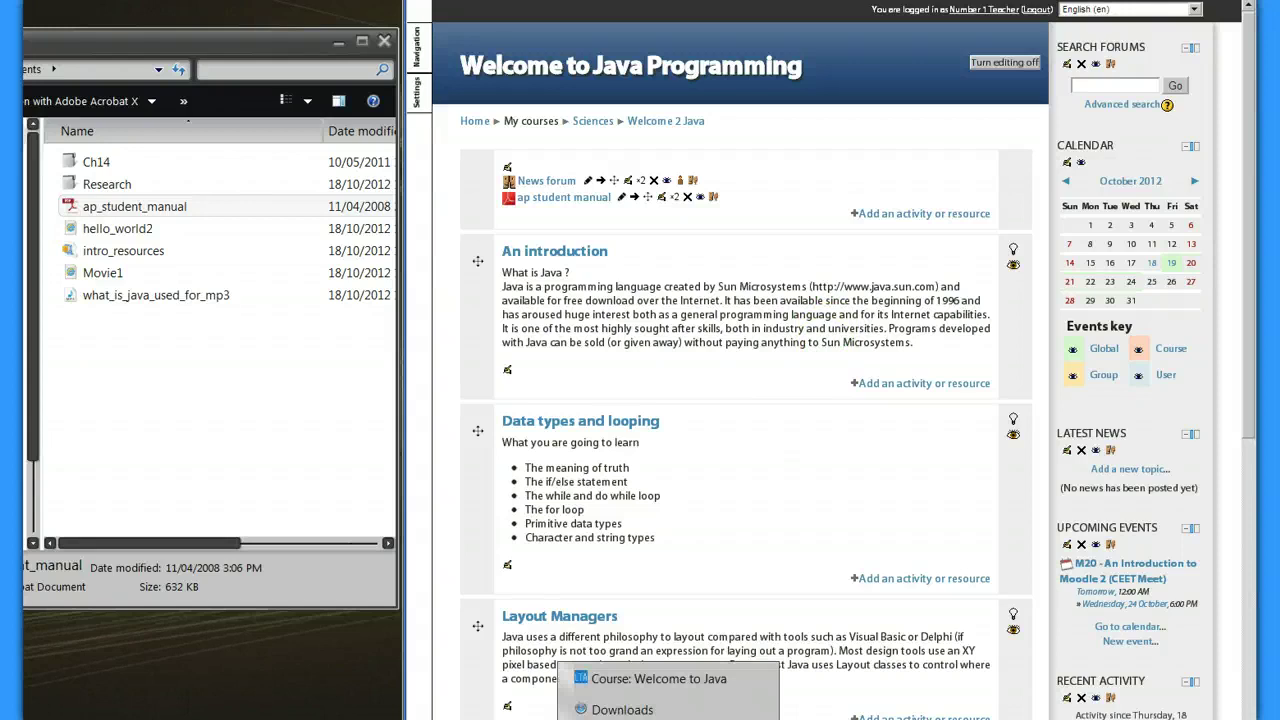
click(374, 719)
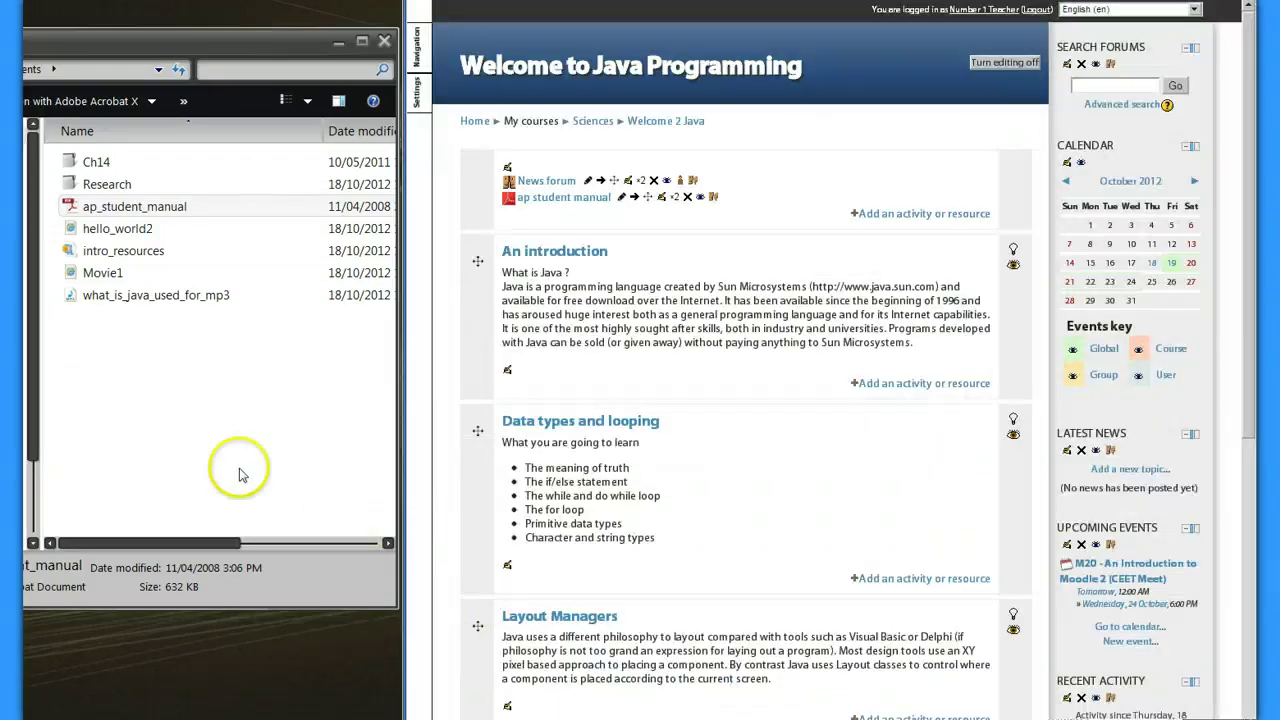
click(129, 368)
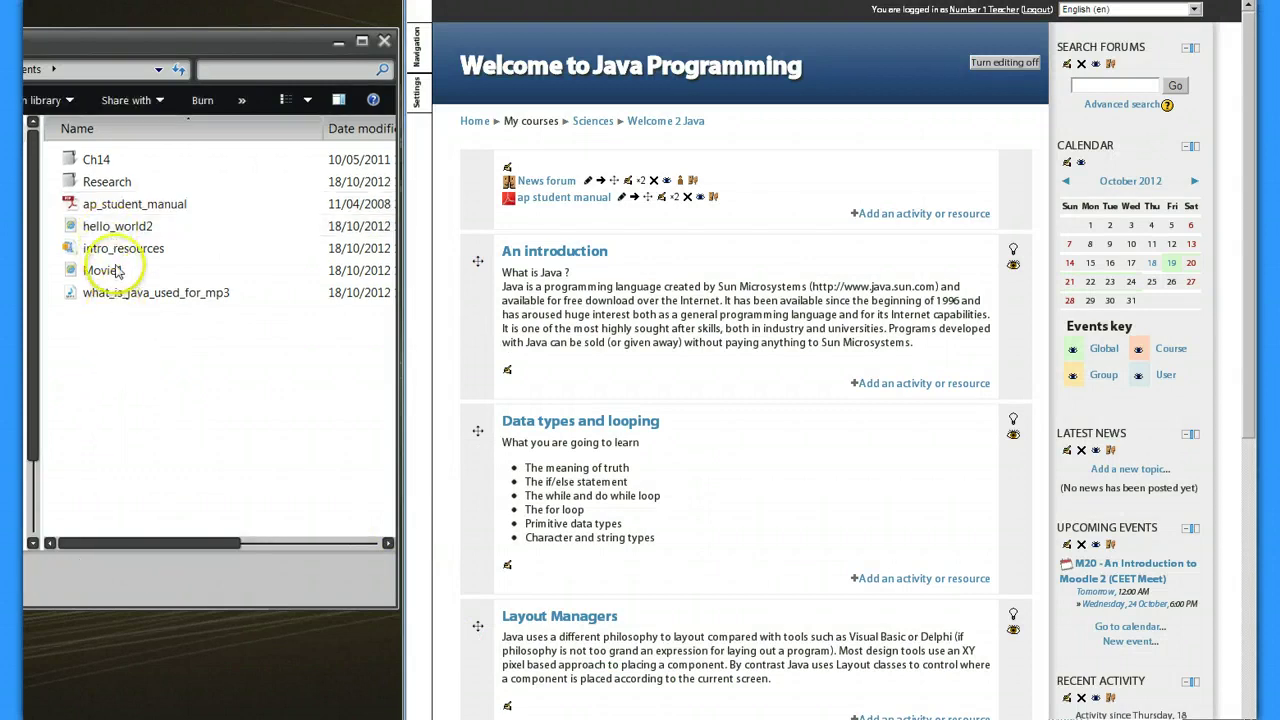
Step: Add the hello_world2 and Movie1 files from the documents folder to the An introduction section, moving hello_world2 there from the opening section
drag(112, 226, 510, 228)
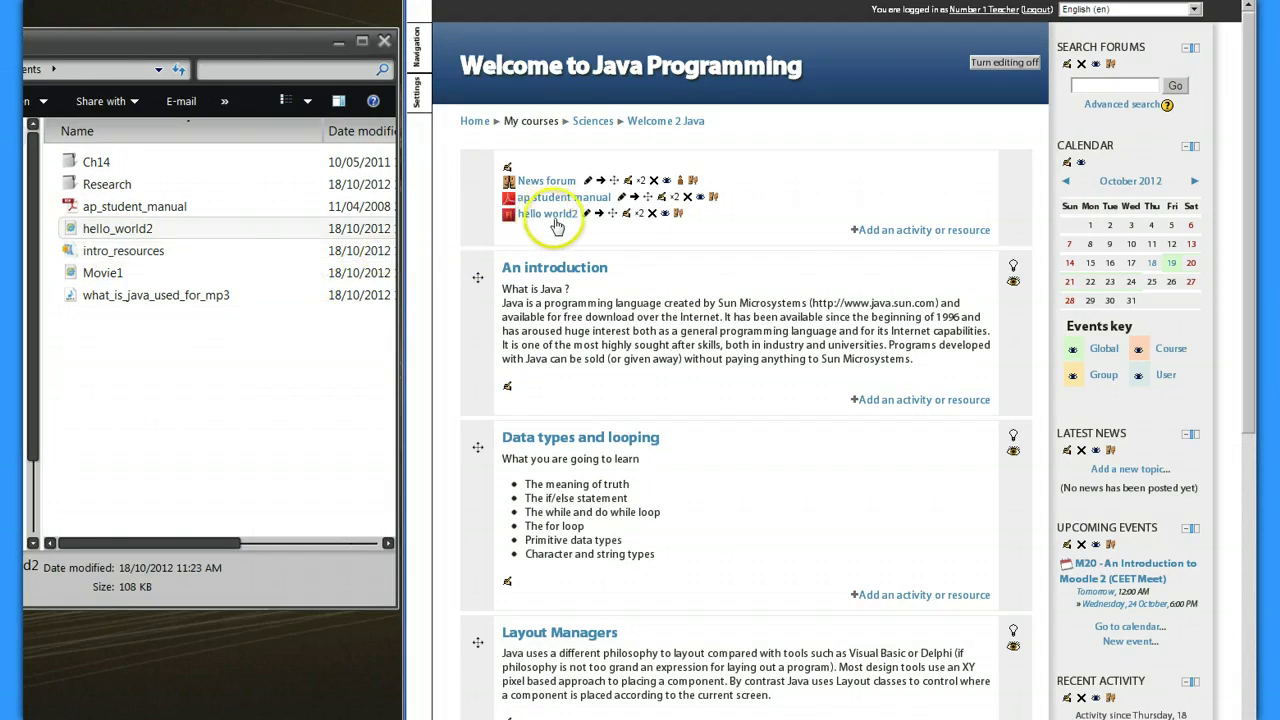
drag(612, 214, 609, 256)
drag(613, 308, 807, 432)
drag(787, 381, 786, 388)
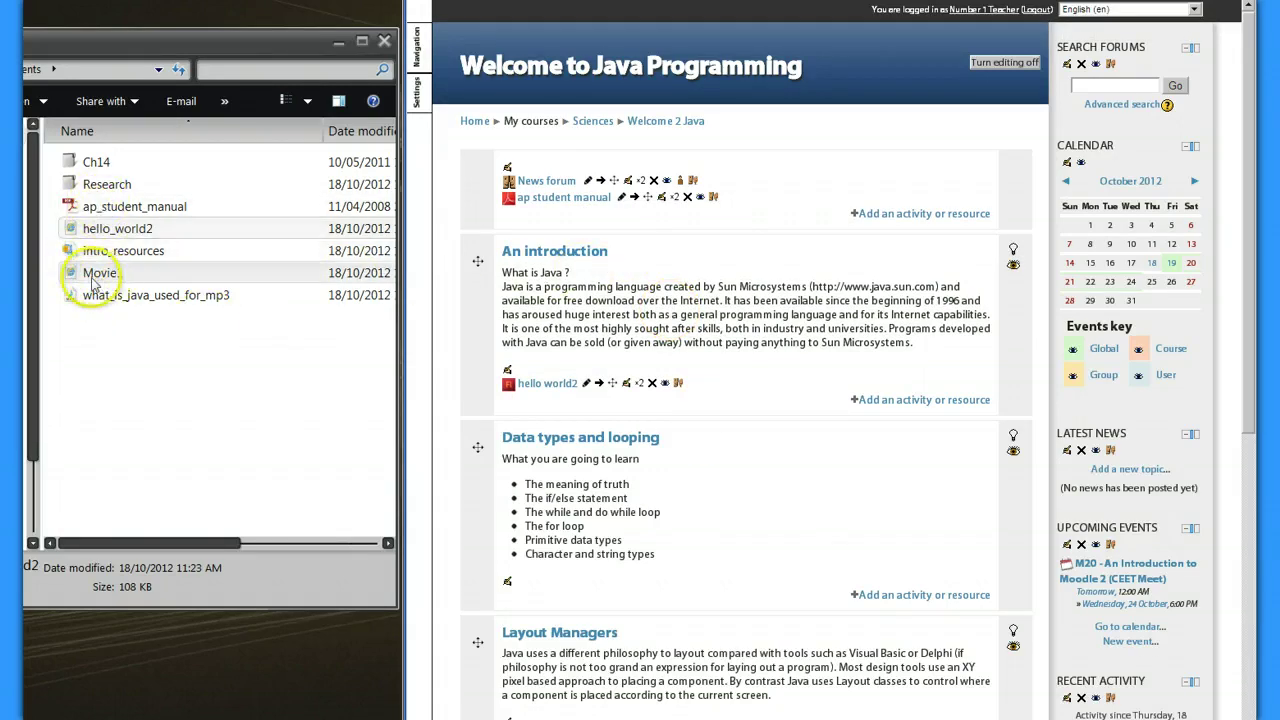
drag(70, 281, 512, 395)
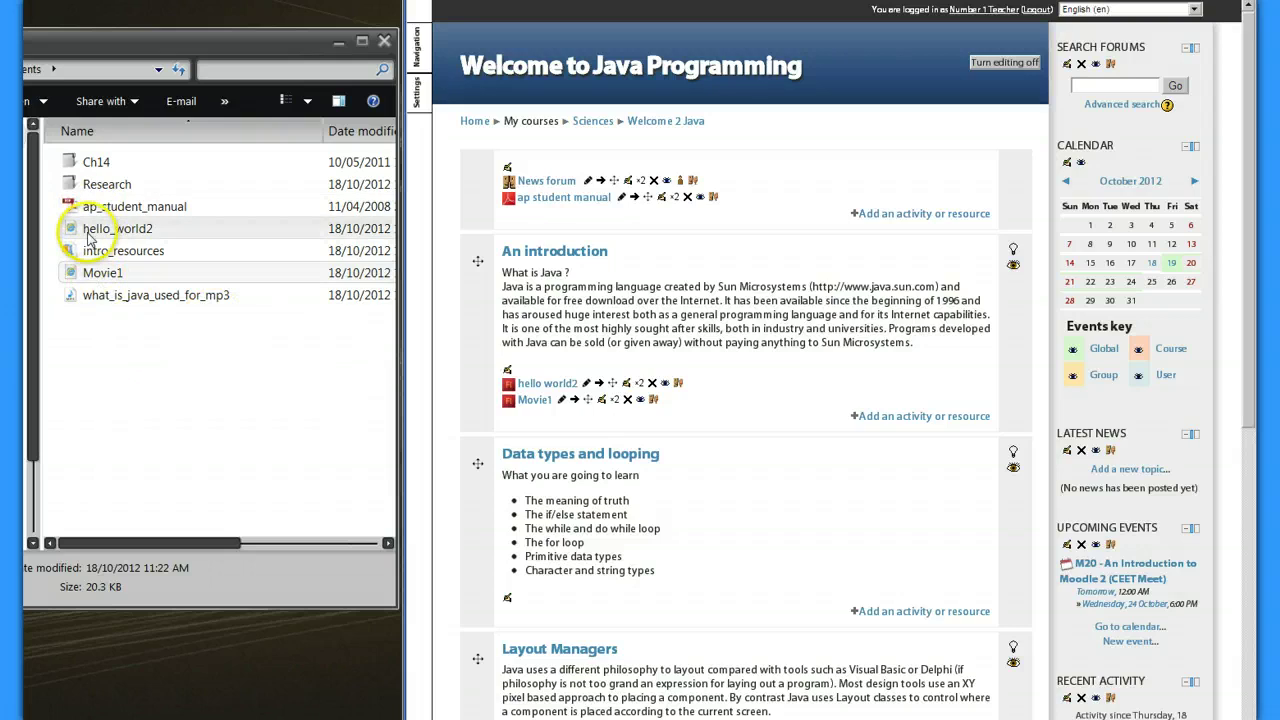
Step: Add hello_world2 from the documents folder to the Data types and looping section and describe it as "Introductory overview of sample program."
drag(95, 228, 558, 612)
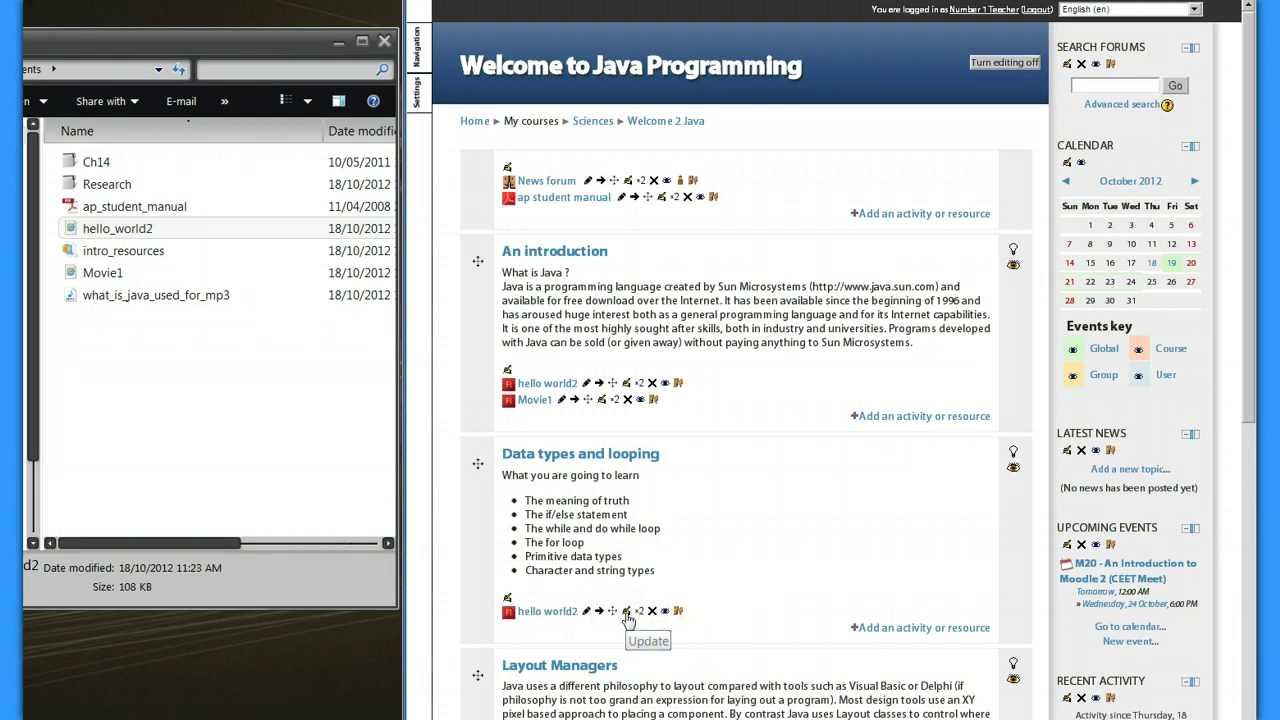
click(627, 614)
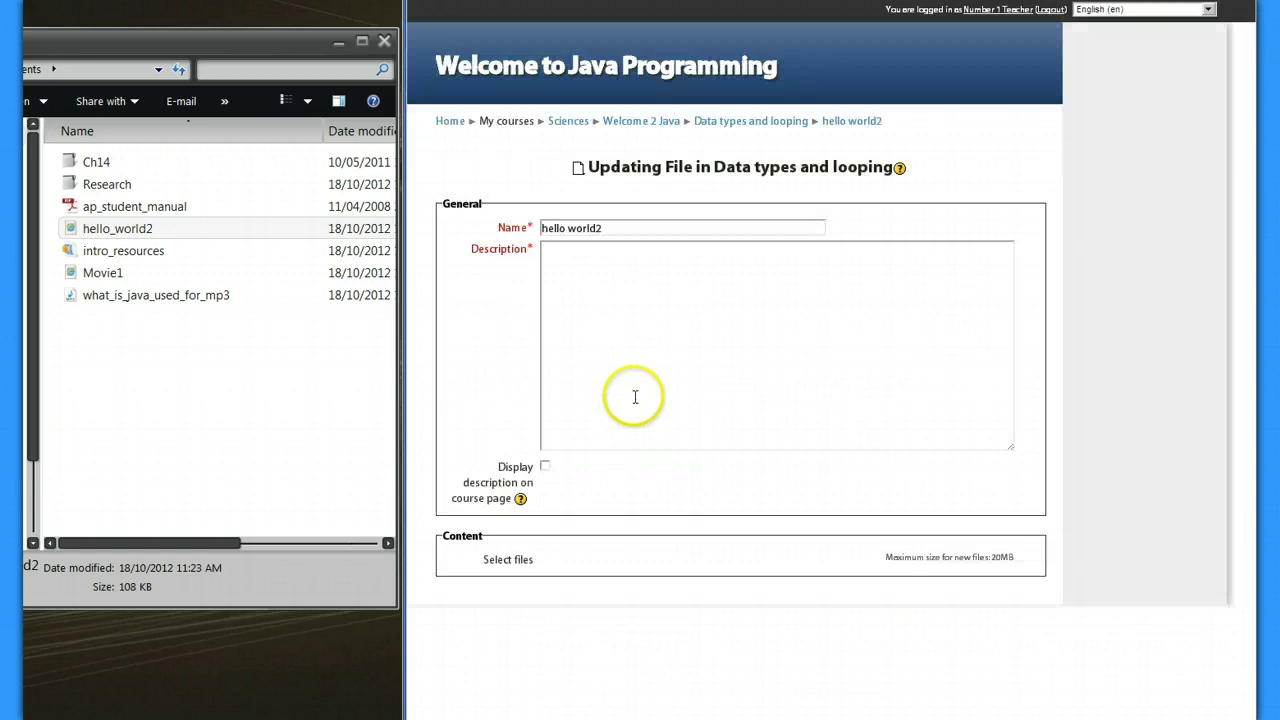
click(665, 357)
text(intro)
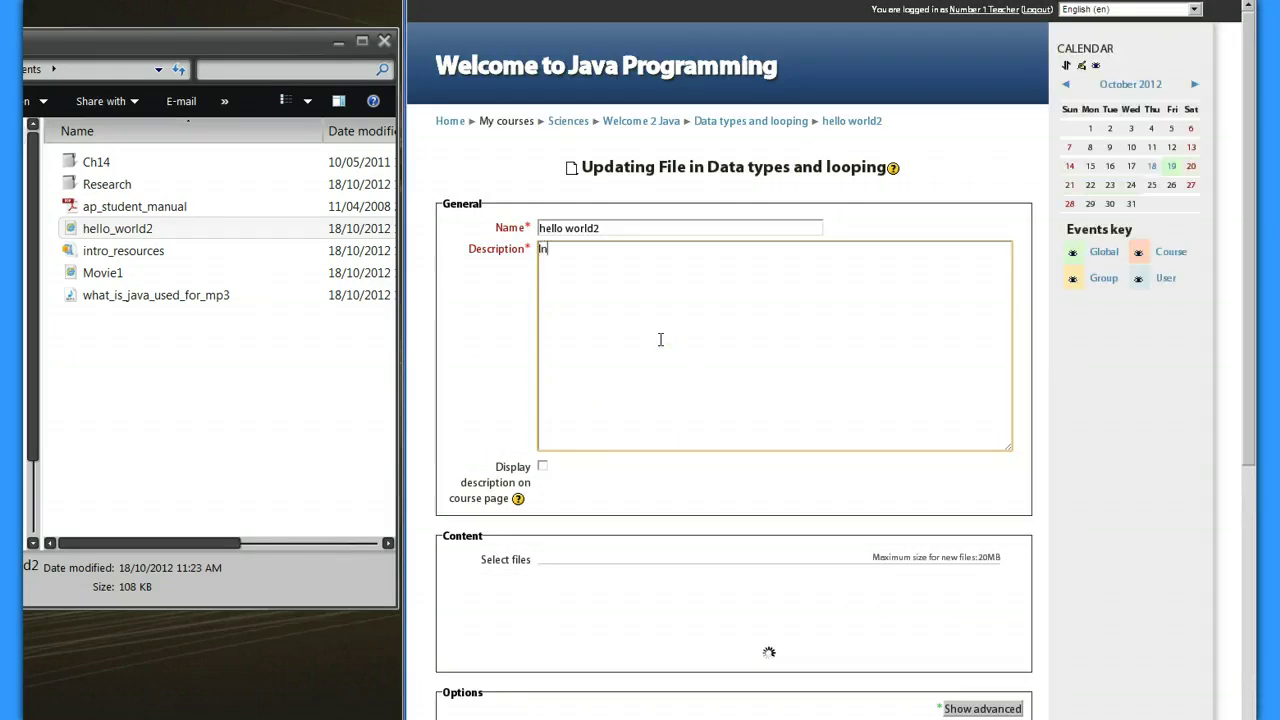
key(space)
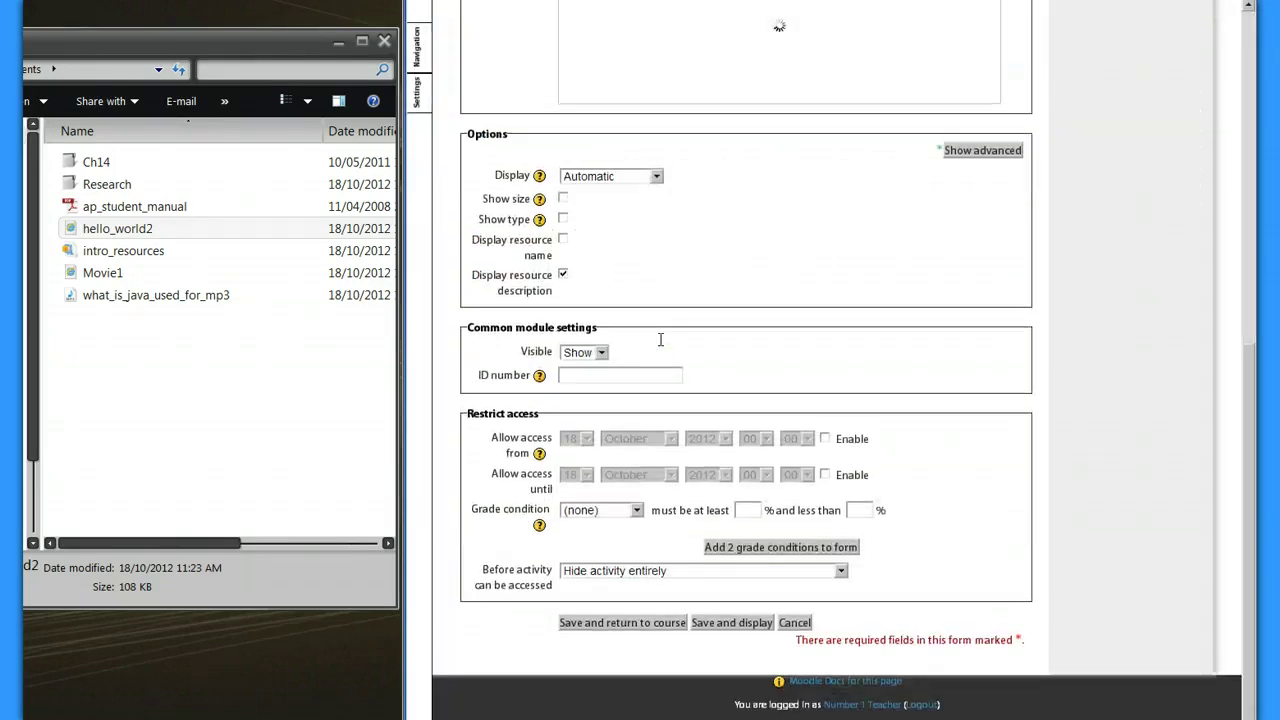
scroll(876, 426, up, 4)
scroll(876, 418, up, 3)
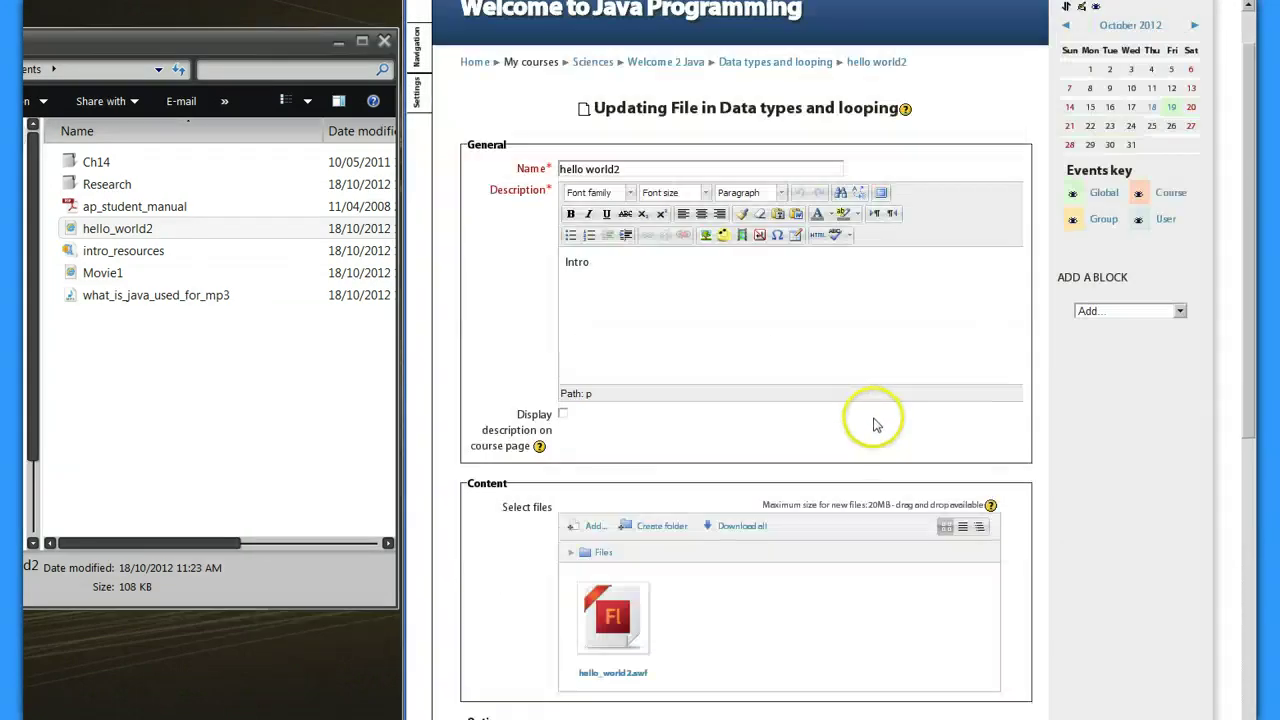
click(715, 287)
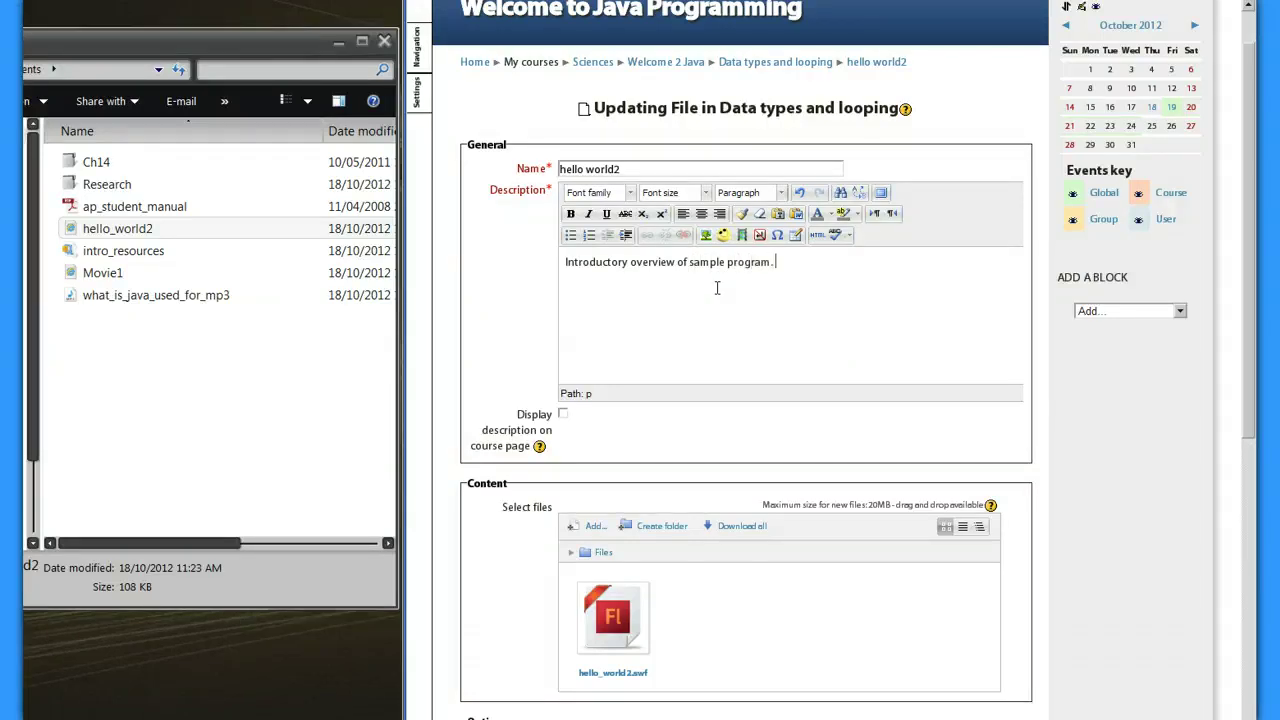
Step: Leave the hello world2 resource's display option on Automatic, then save it and return to the course
scroll(806, 377, down, 3)
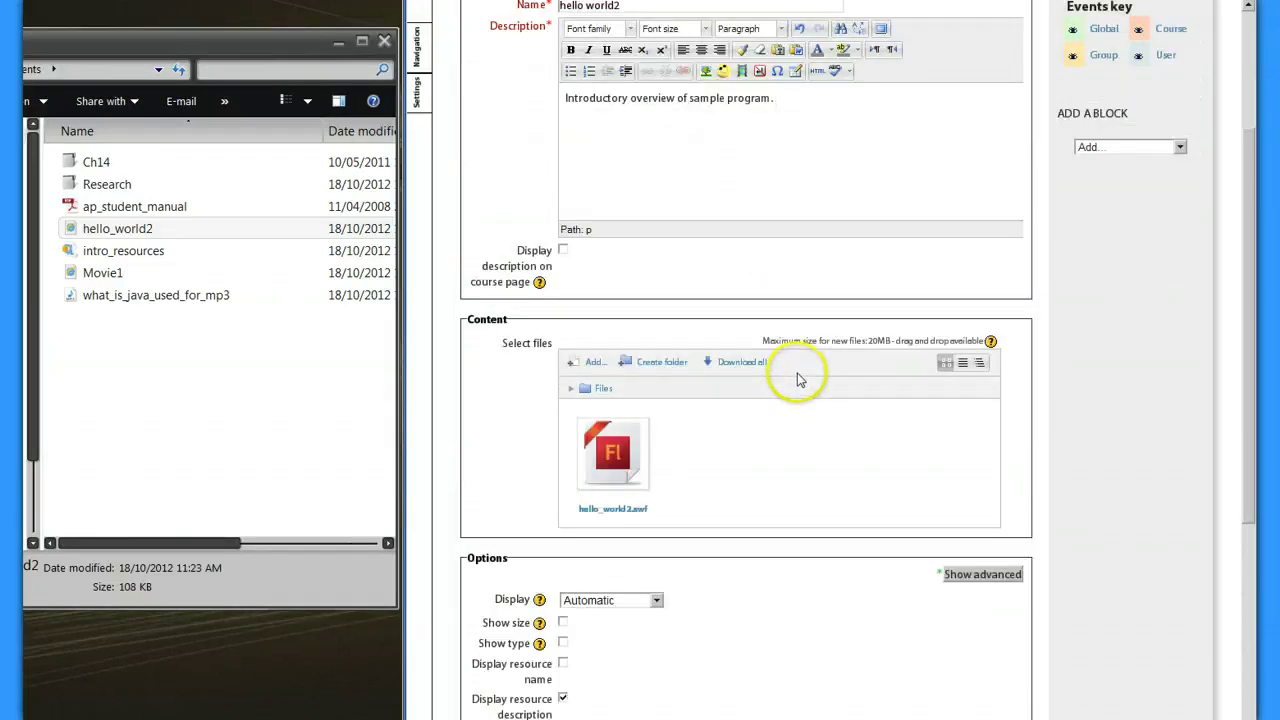
scroll(797, 385, down, 3)
click(656, 437)
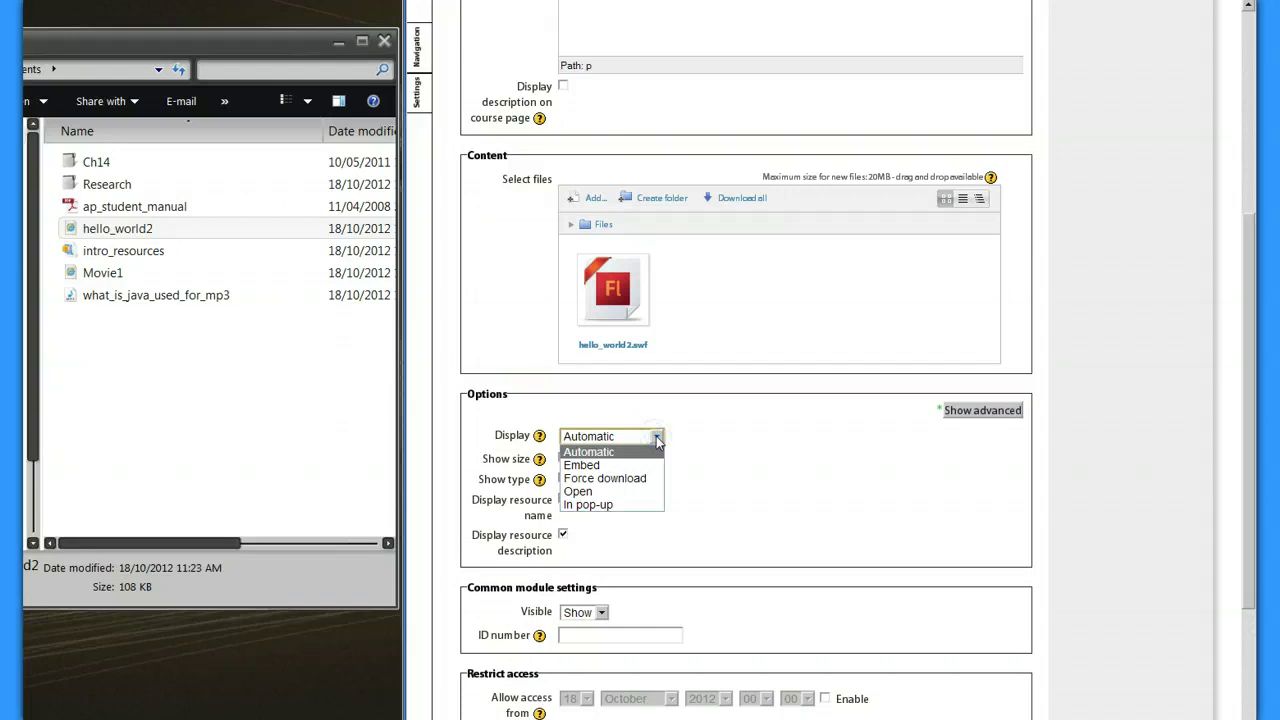
click(645, 465)
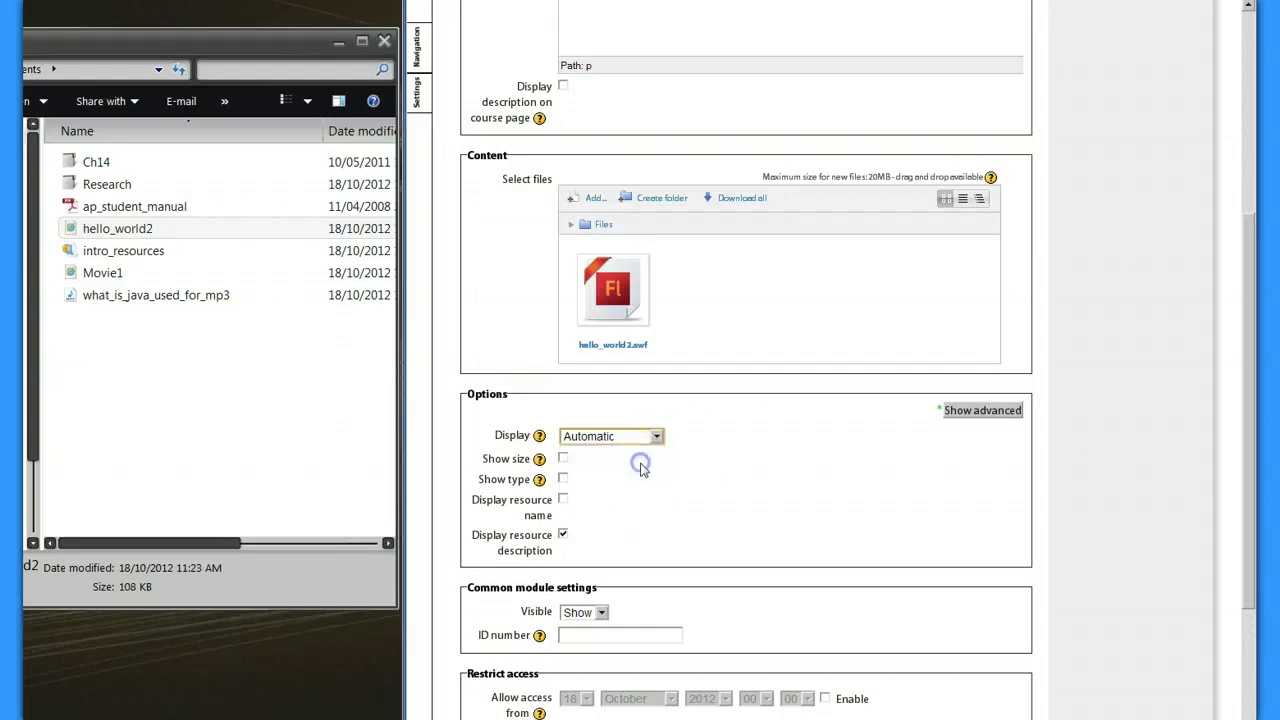
scroll(731, 470, down, 5)
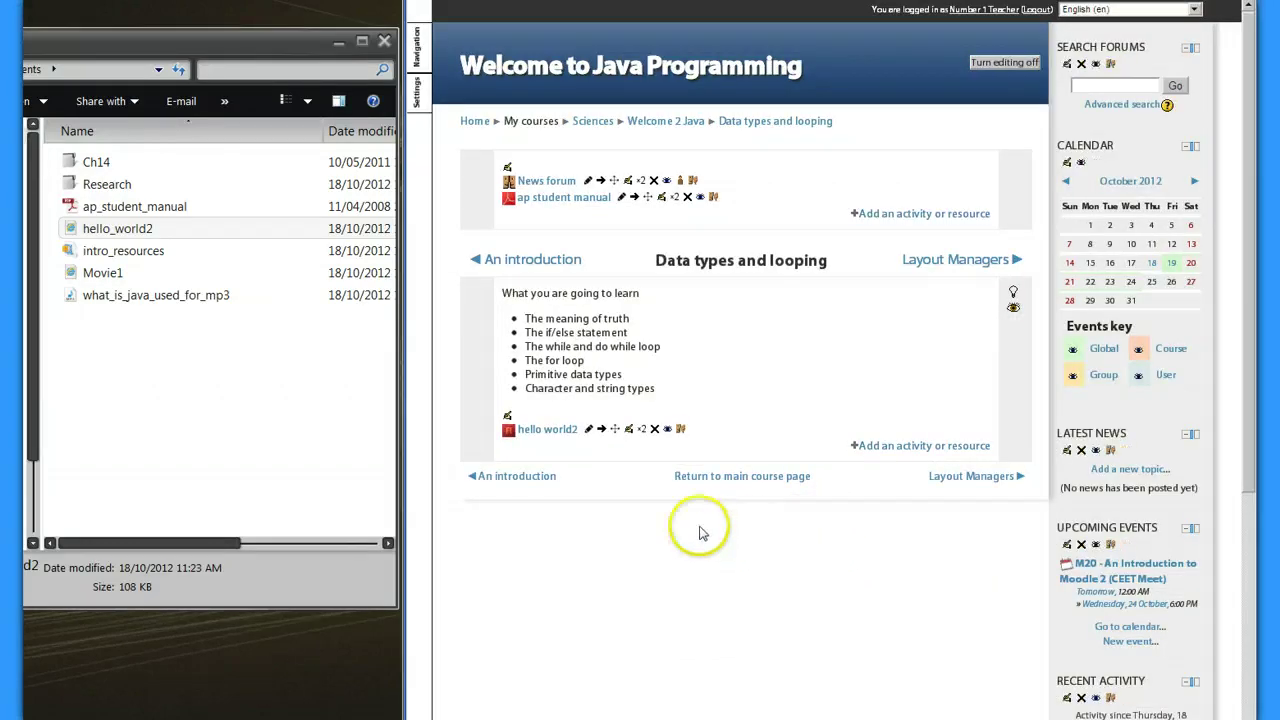
Step: View the hello world2 resource in the Data types and looping section, then go back to the main Java course page
click(549, 432)
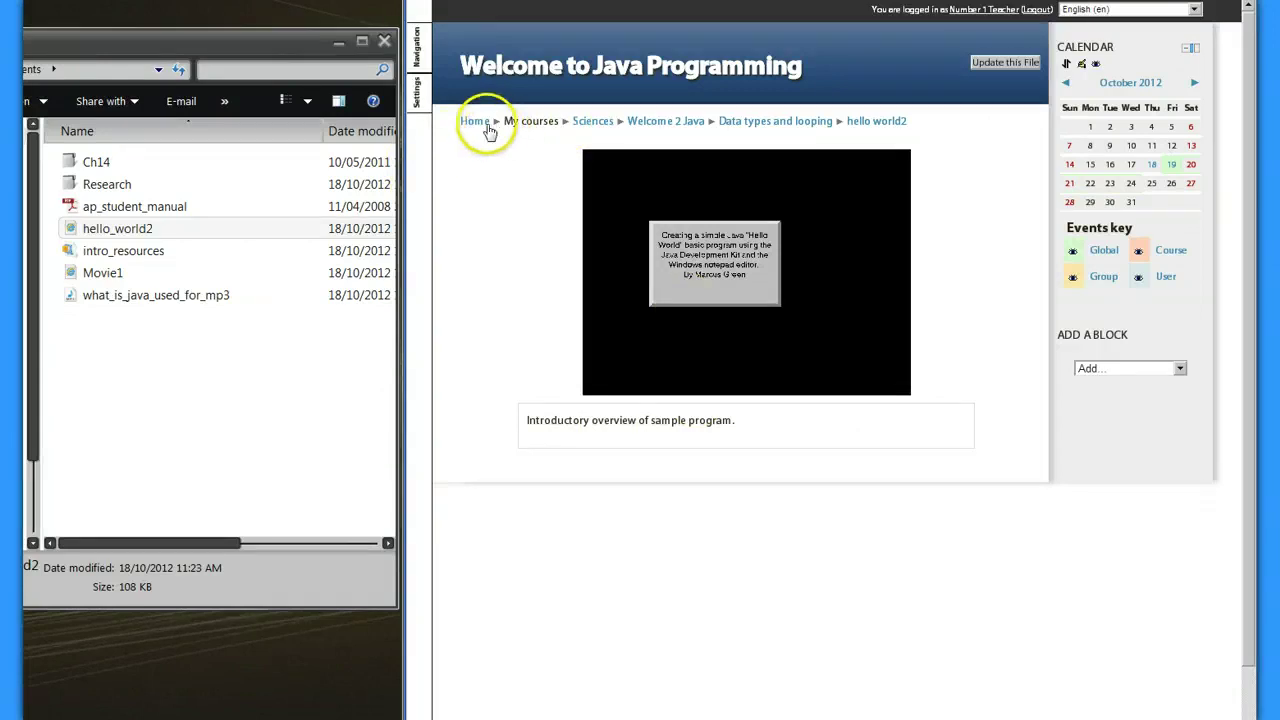
click(700, 120)
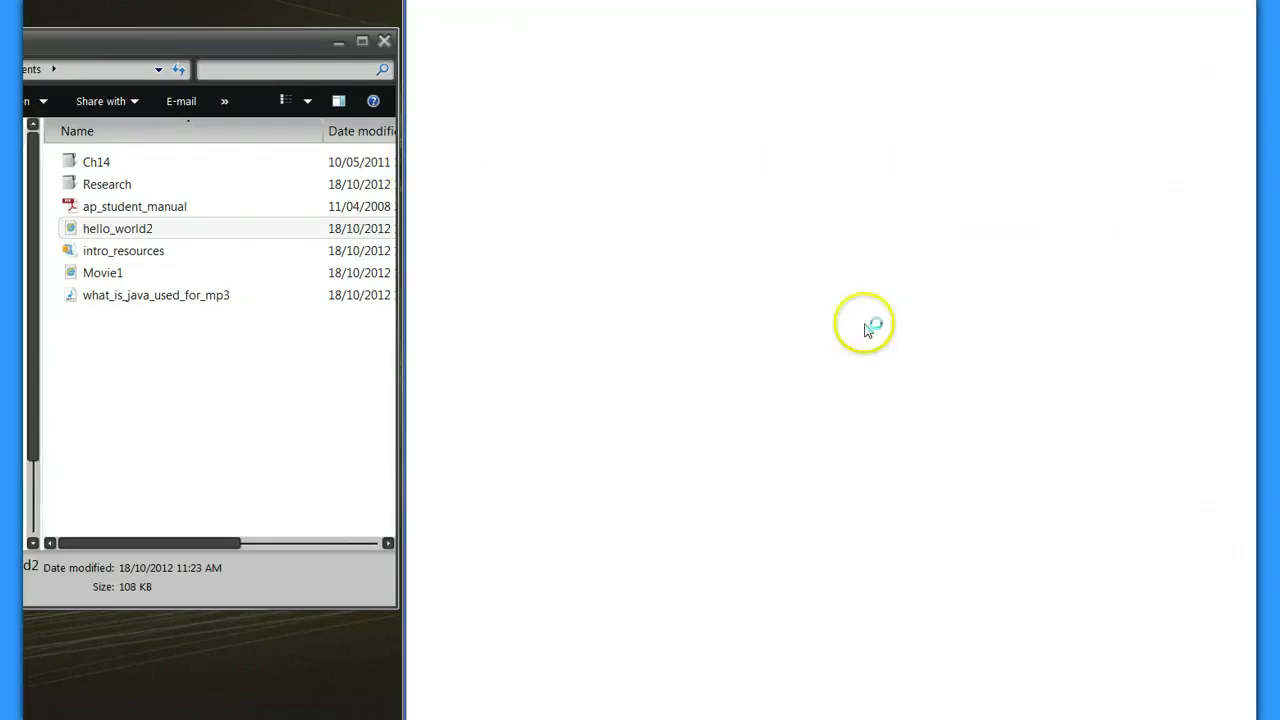
Step: Try to add the Ch14 folder from the documents folder to the Java course, then dismiss the alert
scroll(800, 428, down, 3)
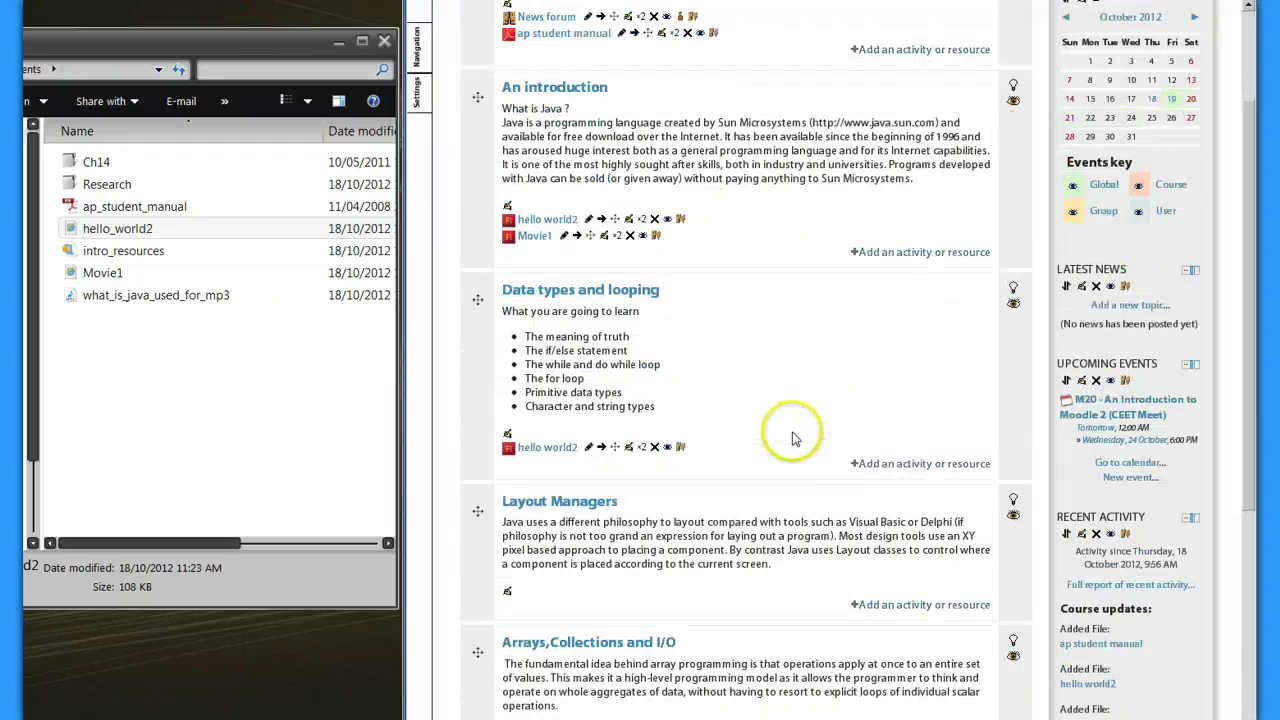
scroll(766, 434, down, 4)
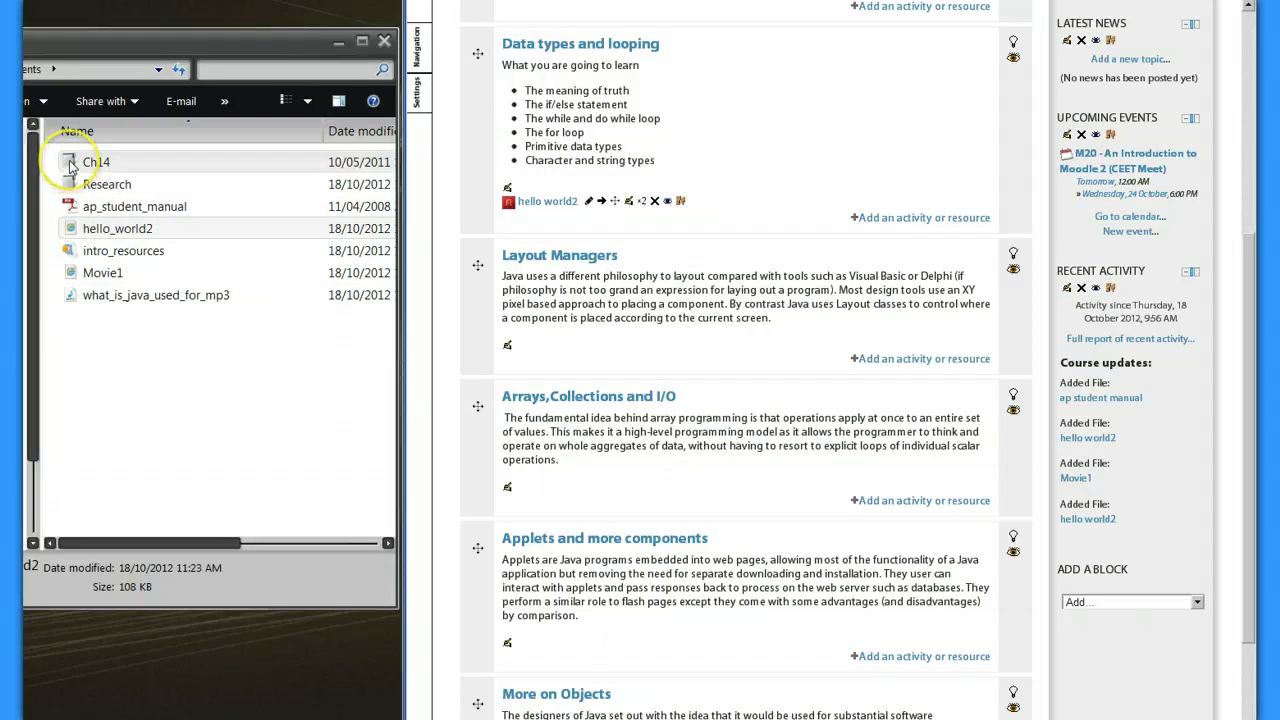
drag(65, 158, 586, 108)
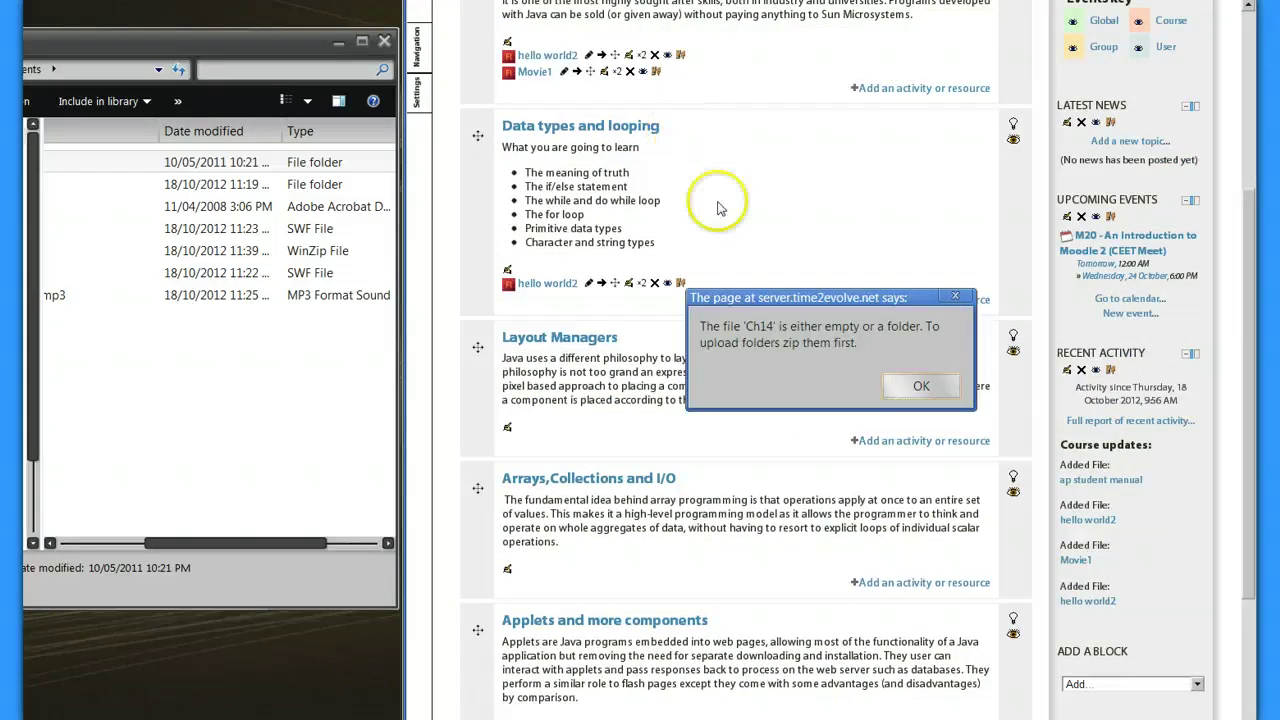
click(905, 394)
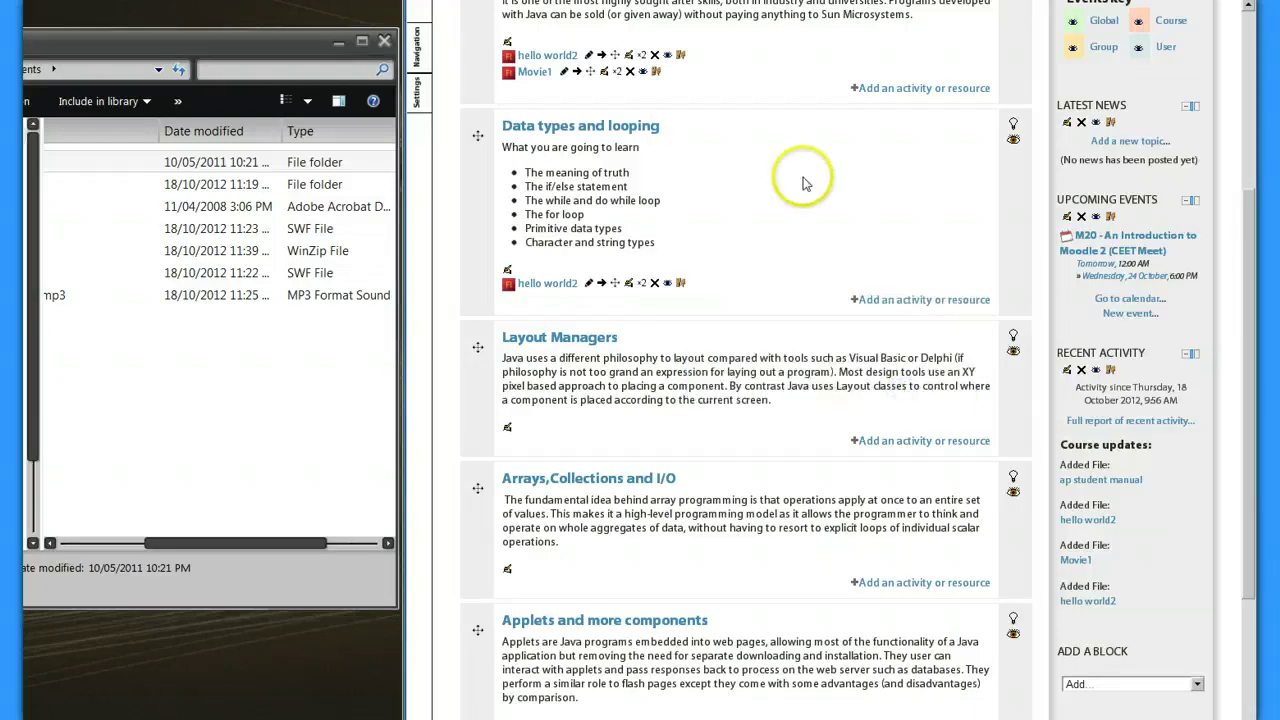
Step: Upload intro_resources.zip from the documents folder to the An introduction section, using the option to unzip files and create a folder
click(150, 378)
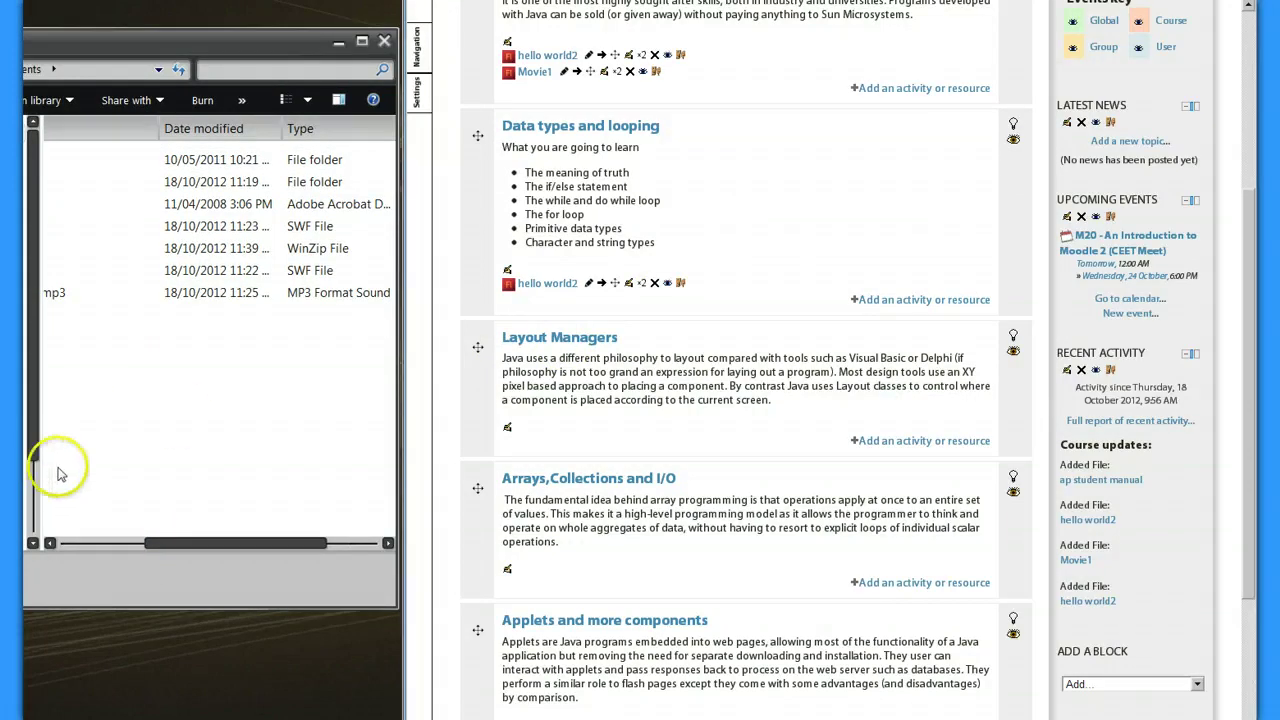
click(50, 543)
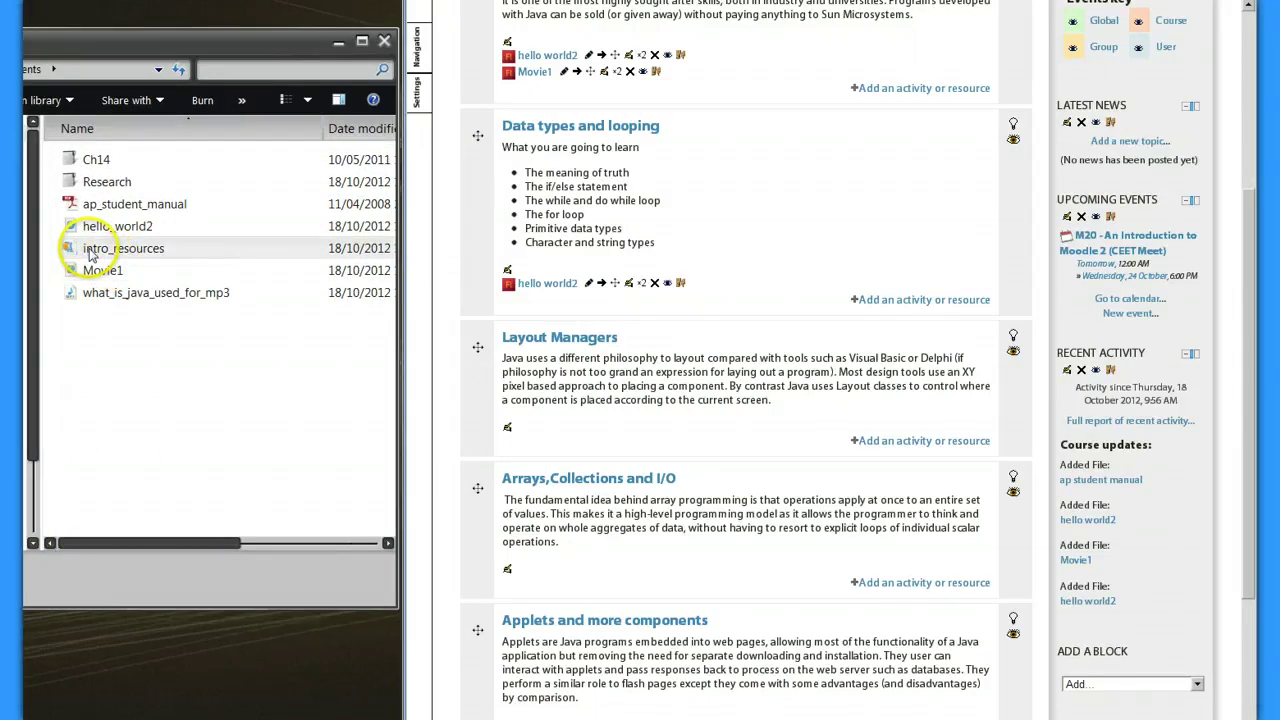
drag(90, 255, 523, 114)
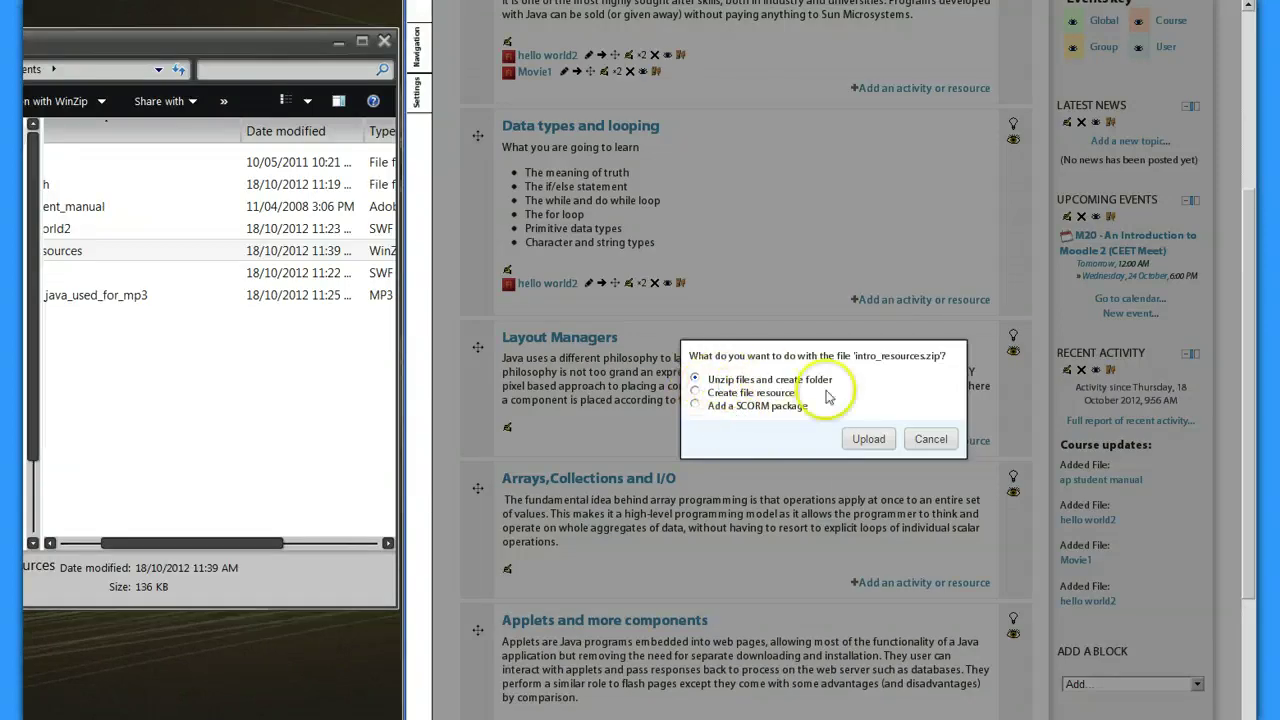
click(868, 440)
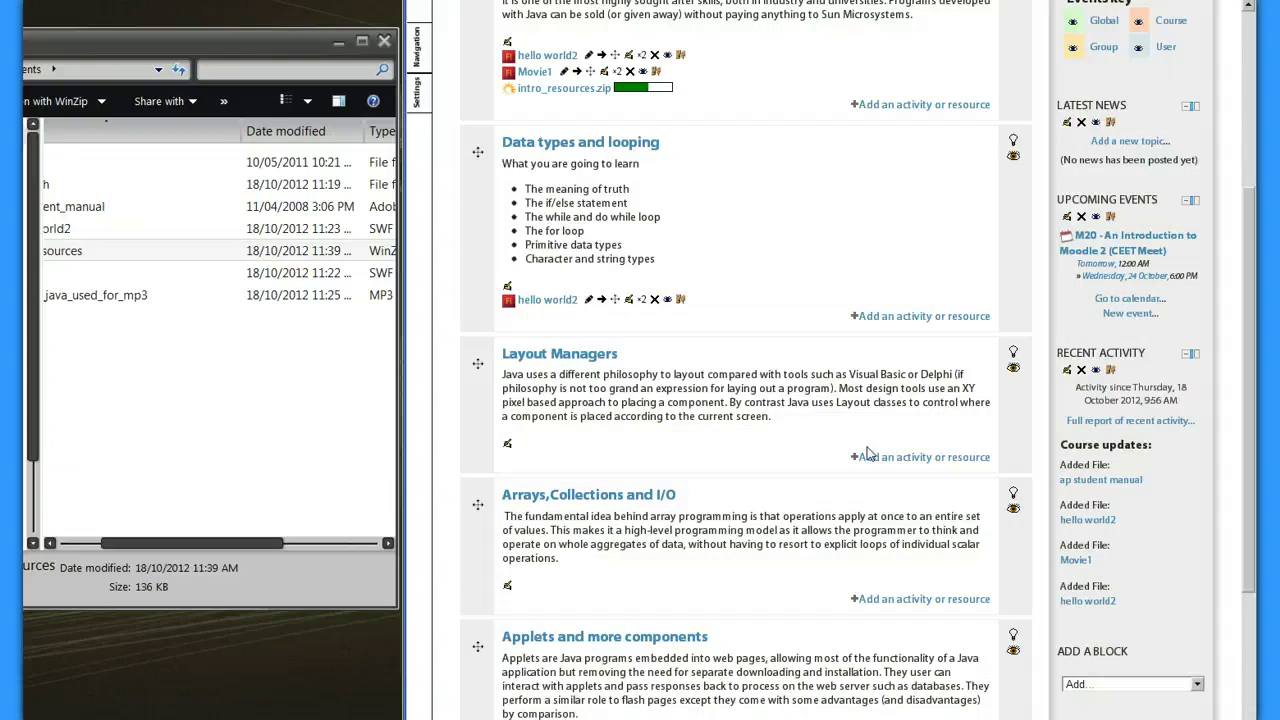